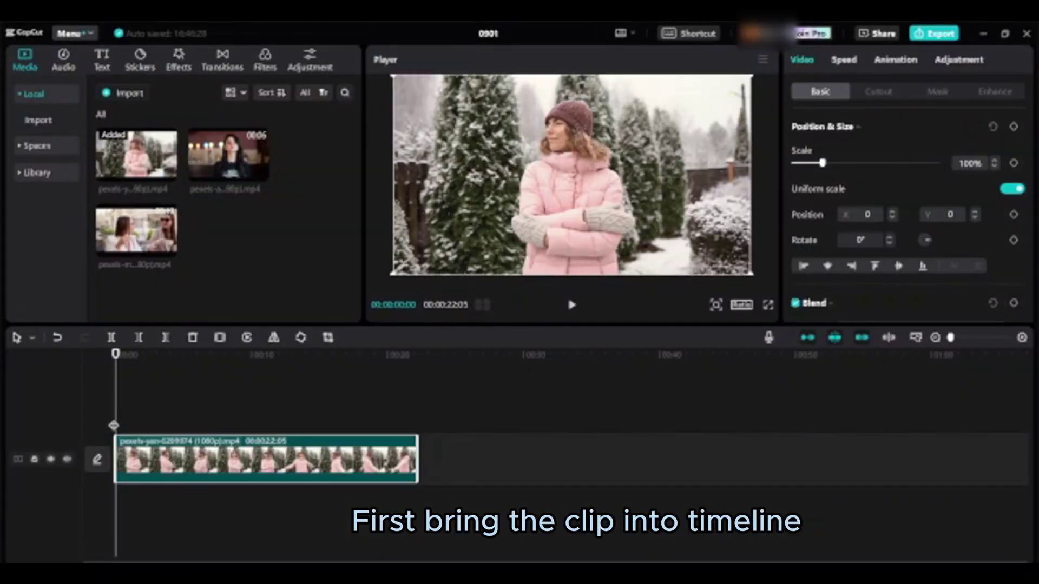
Copy the snowy clip onto a new track directly above the original, aligned at 00:00
key(space)
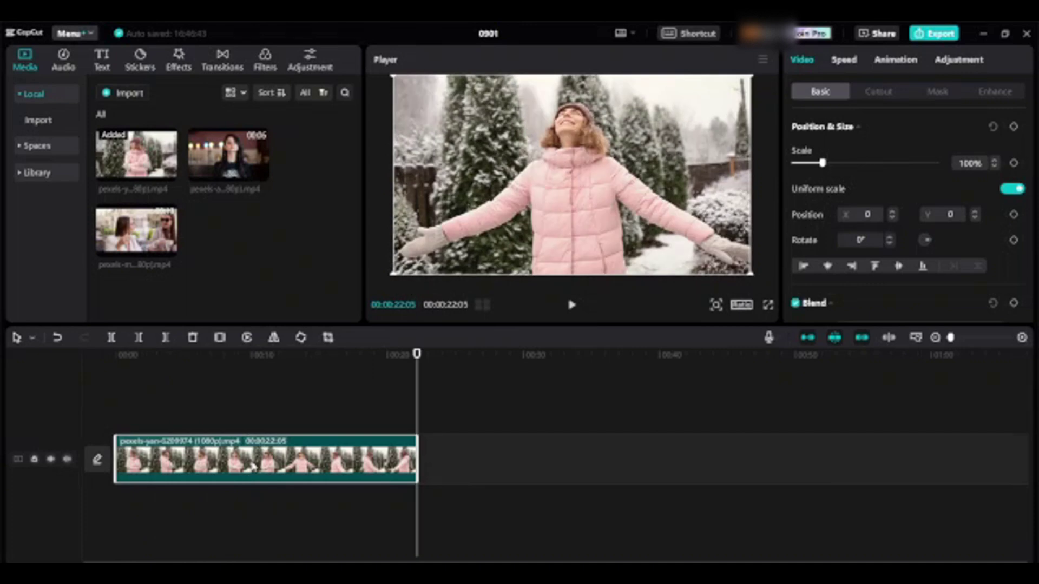
right_click(255, 459)
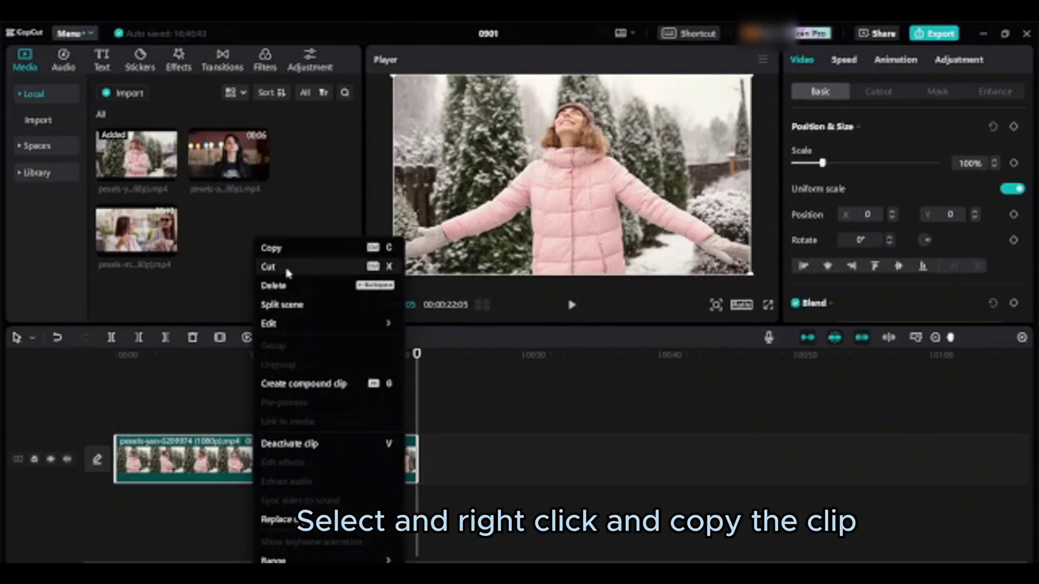
click(290, 247)
right_click(231, 405)
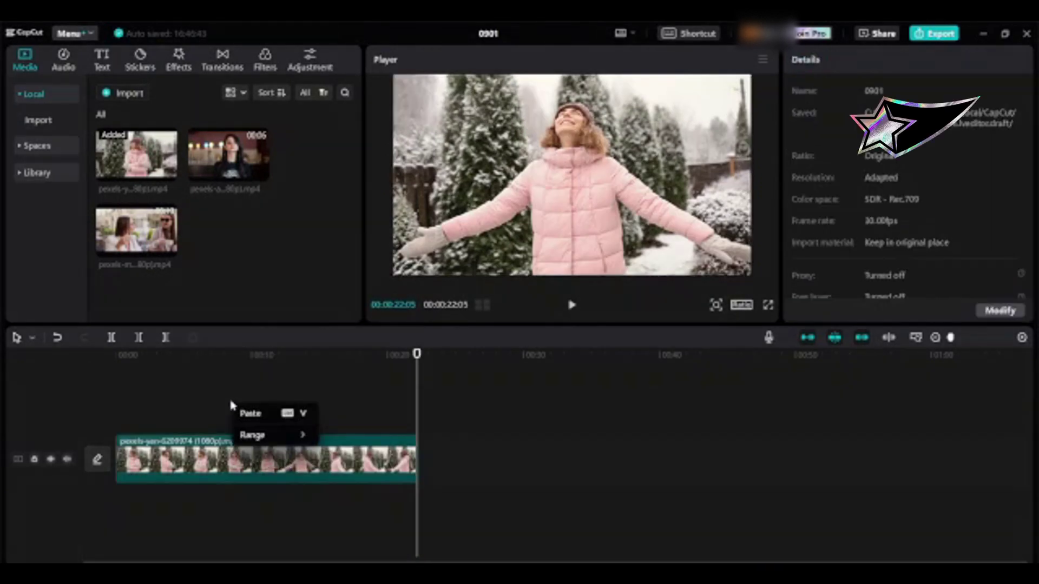
click(250, 414)
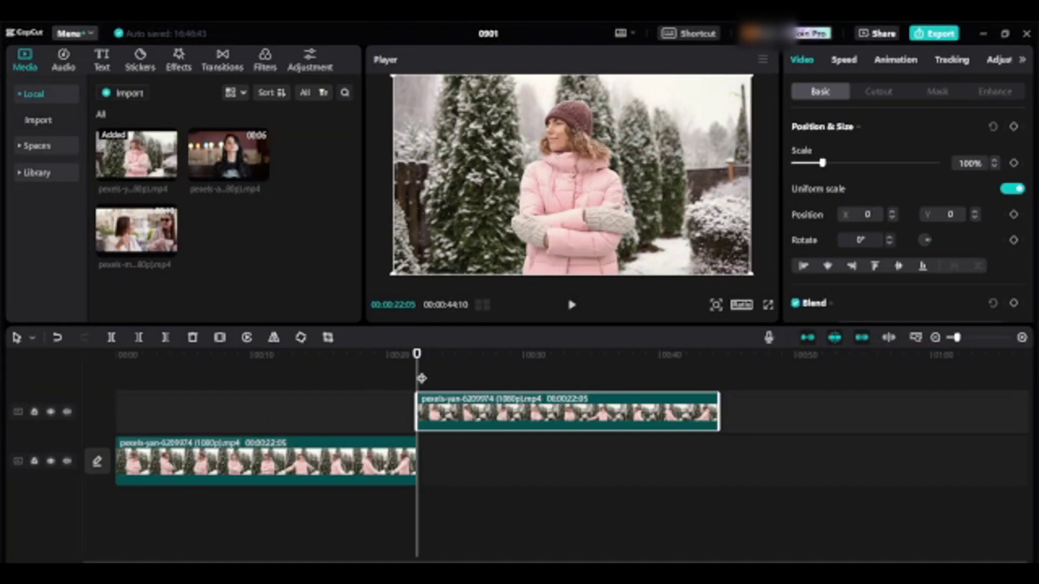
drag(407, 372, 95, 389)
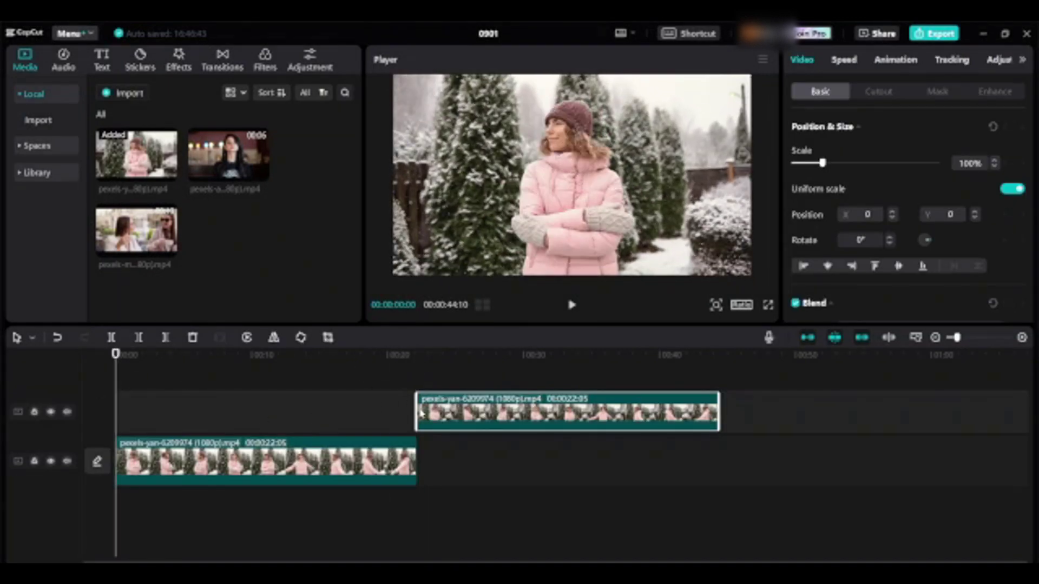
drag(422, 413, 130, 424)
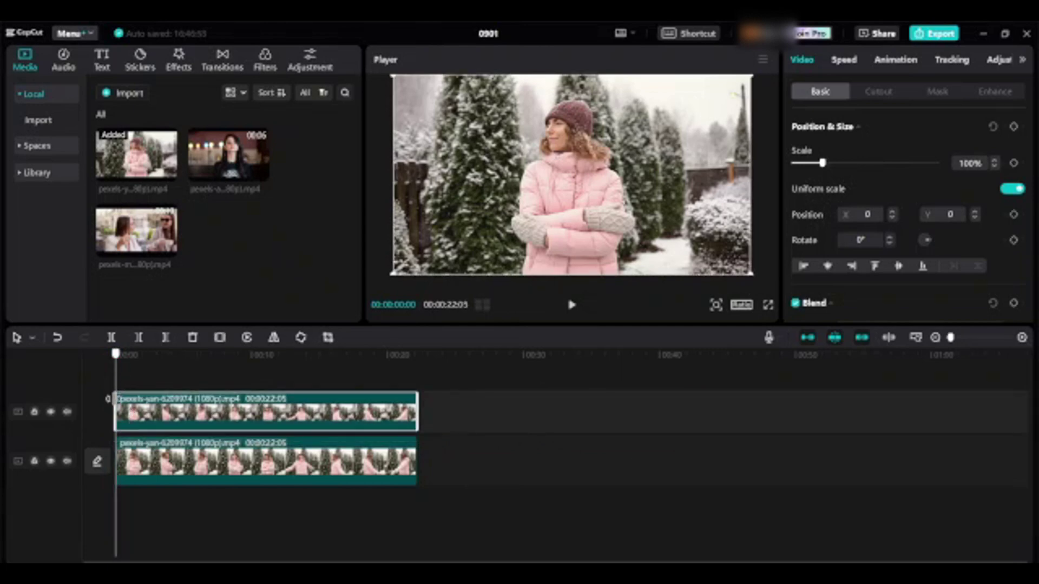
Lower the original lower-track clip's Blend opacity to 37% and hide that track
click(209, 475)
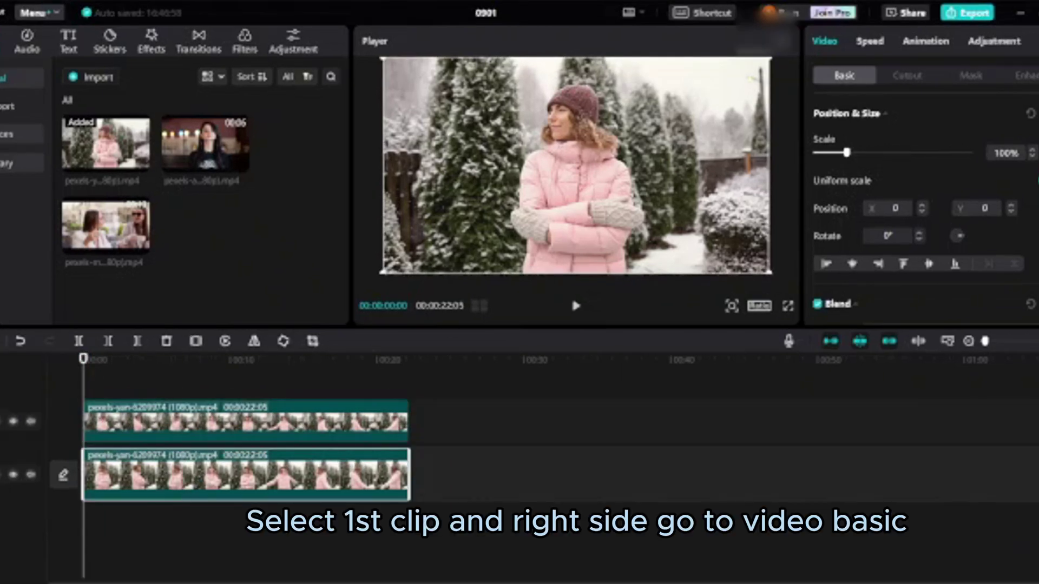
scroll(936, 223, down, 2)
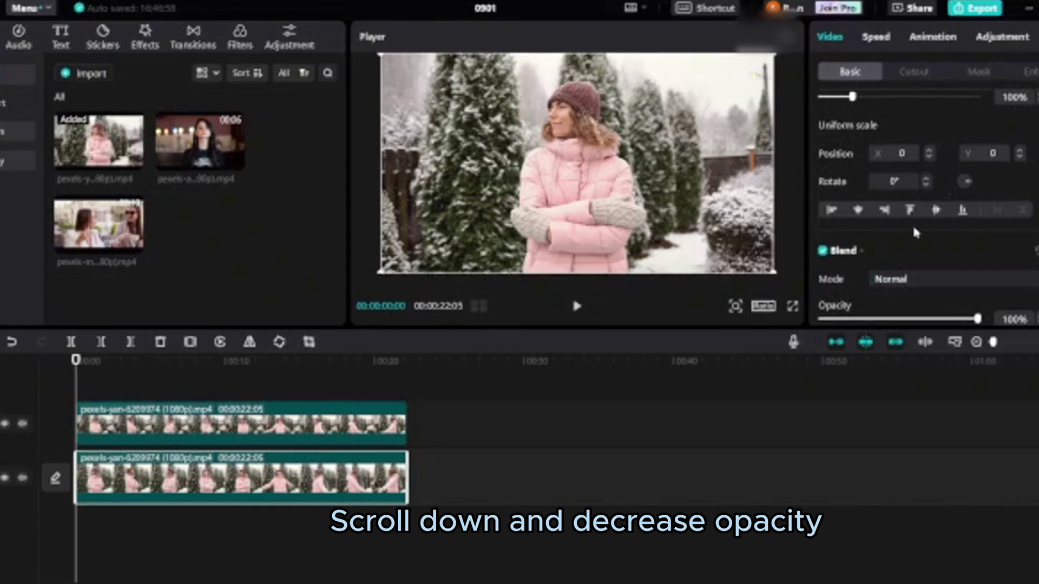
scroll(912, 223, down, 2)
drag(980, 273, 848, 287)
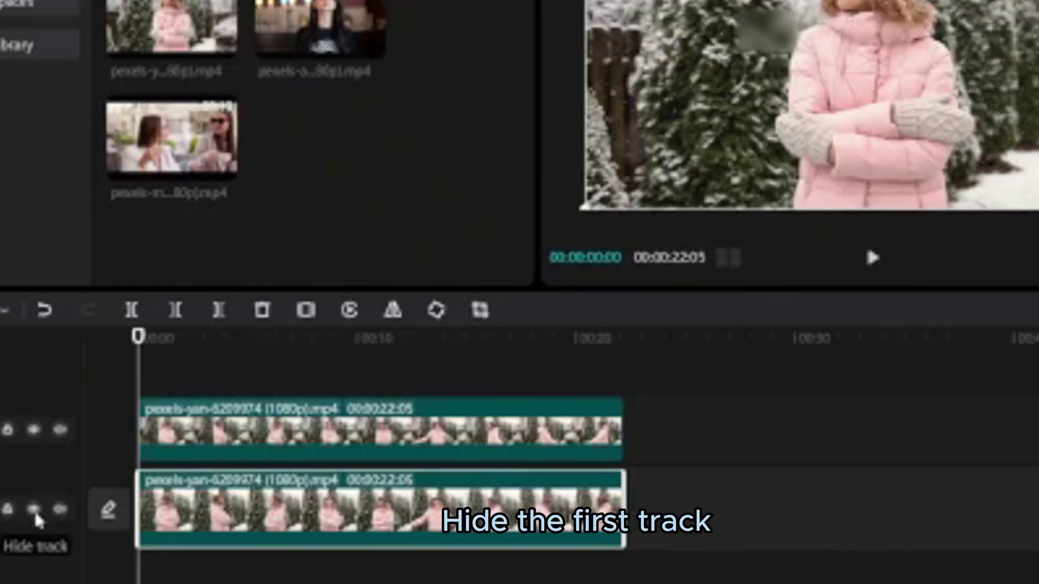
click(34, 511)
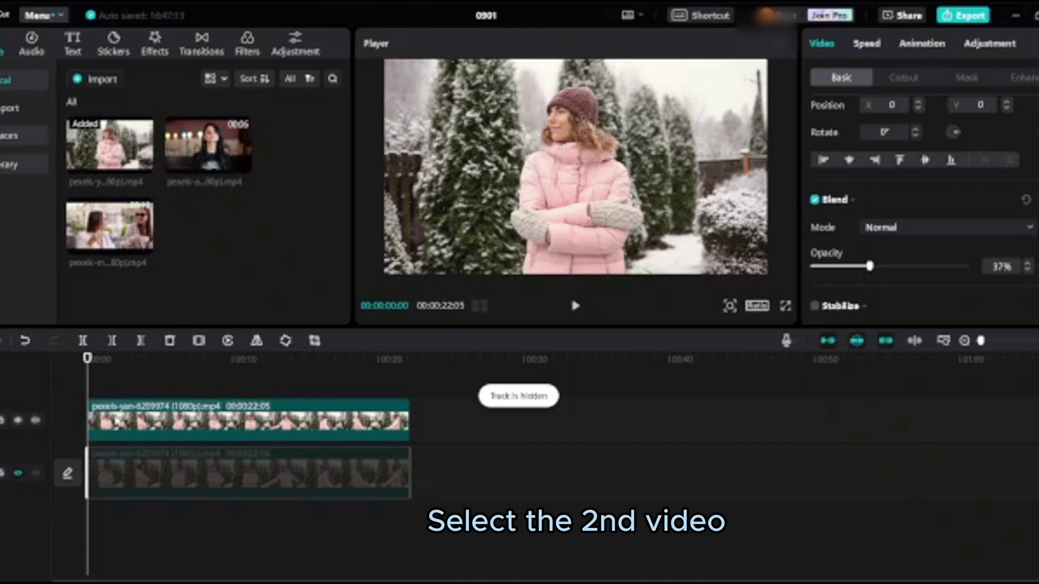
Apply Auto cutout to the top clip so only the woman in pink remains
click(115, 421)
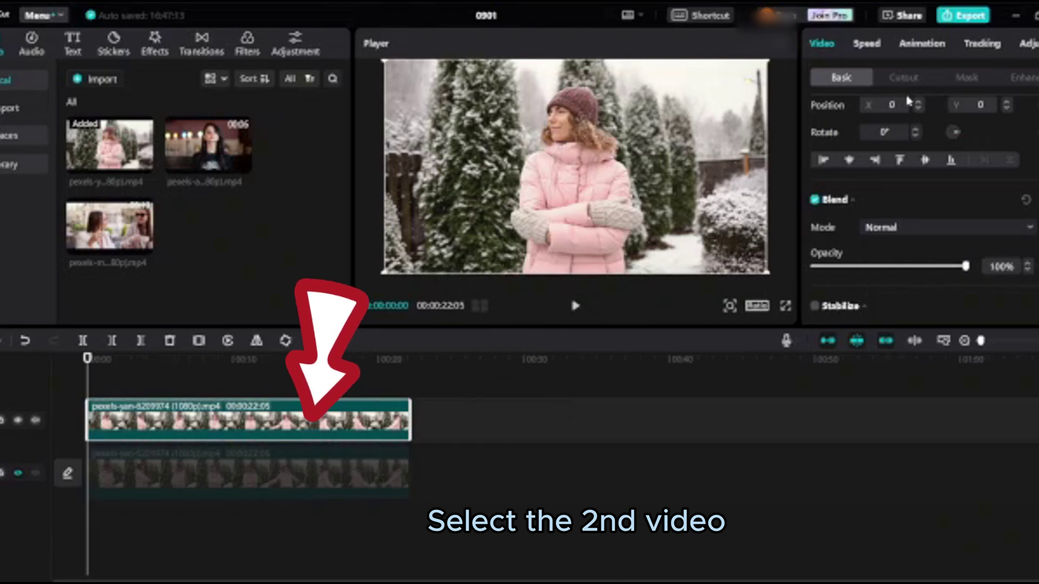
click(917, 76)
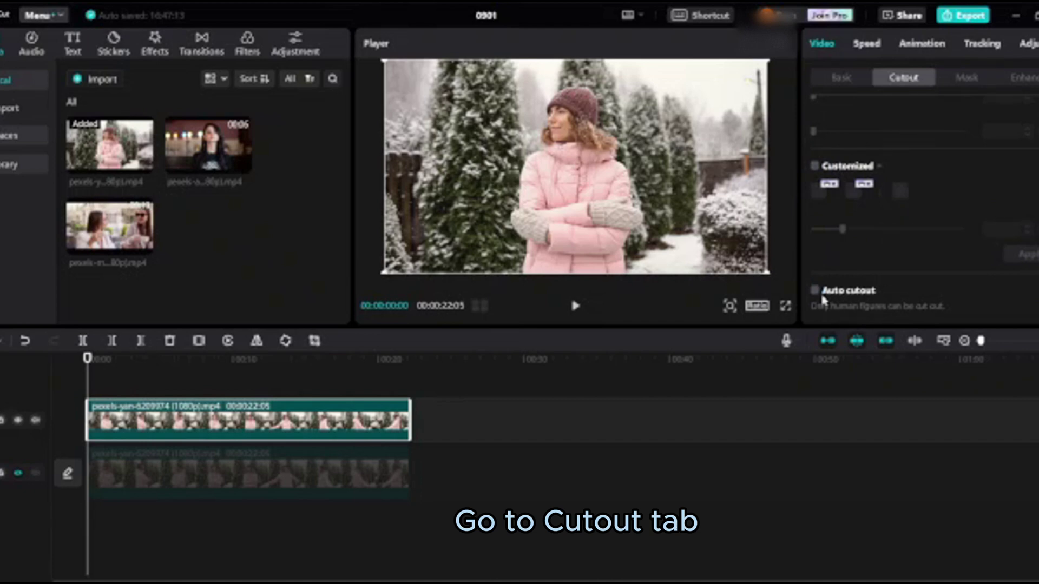
click(814, 292)
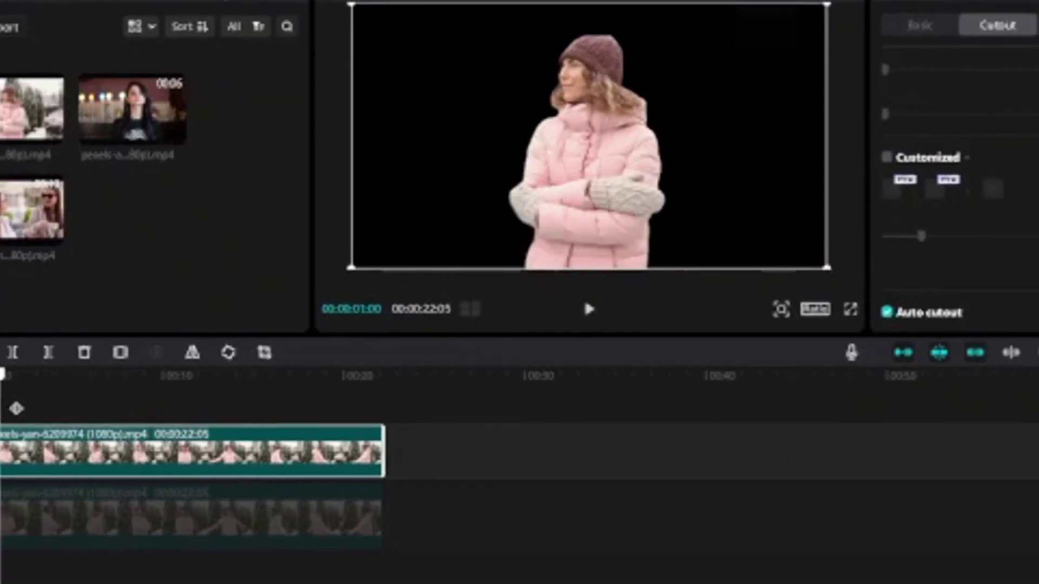
click(162, 427)
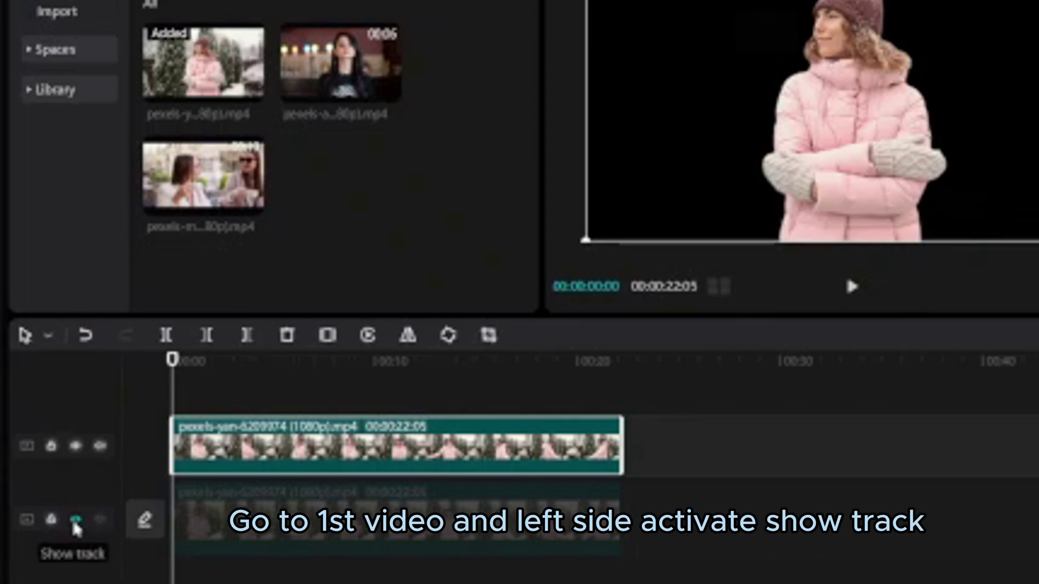
Unhide the bottom track and scrub through to check the cut-out over the faded original
click(74, 523)
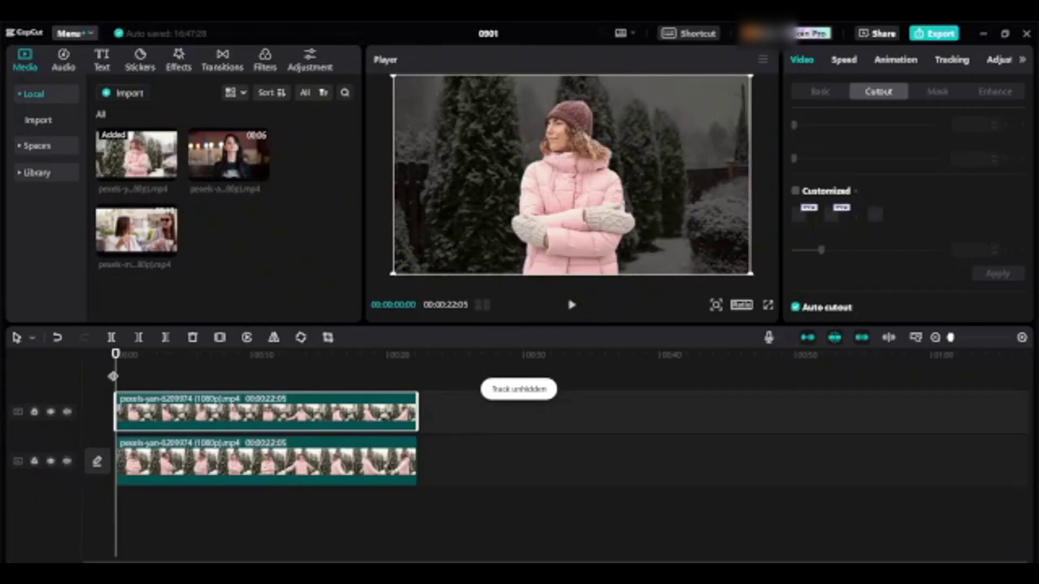
drag(115, 355, 204, 354)
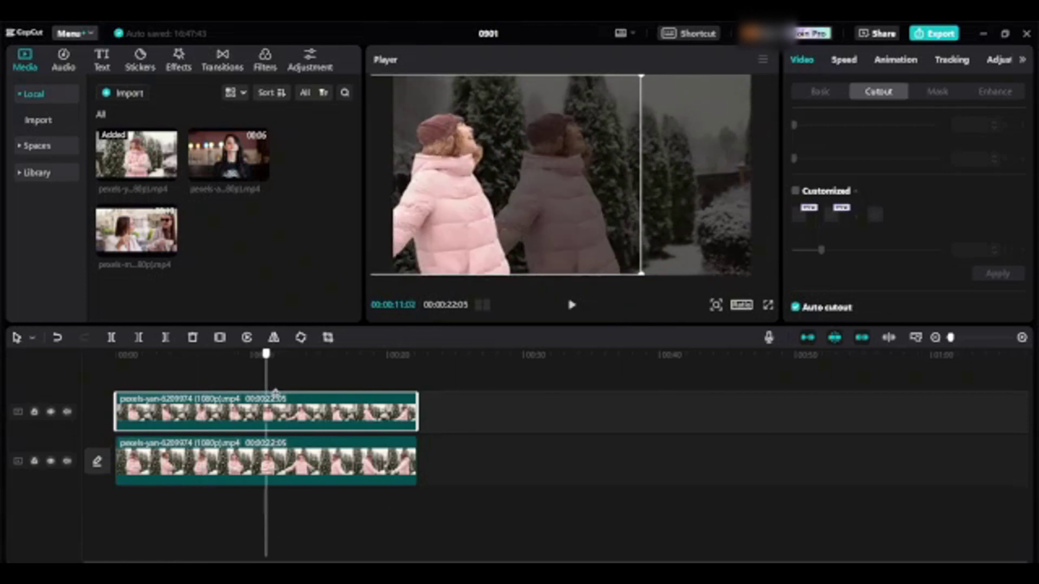
Paste a third copy of the cut-out clip onto a new track
click(121, 415)
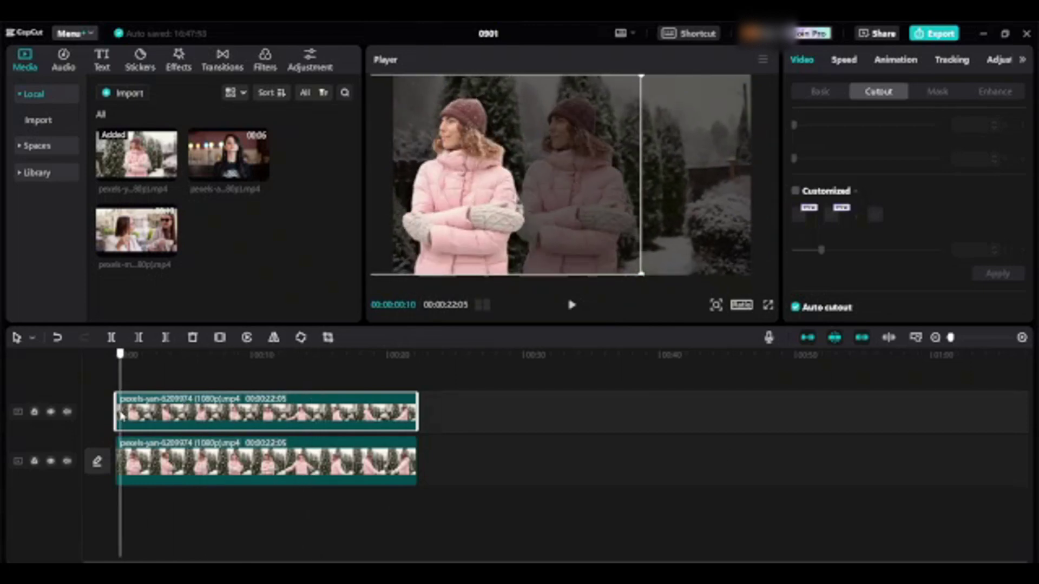
right_click(174, 425)
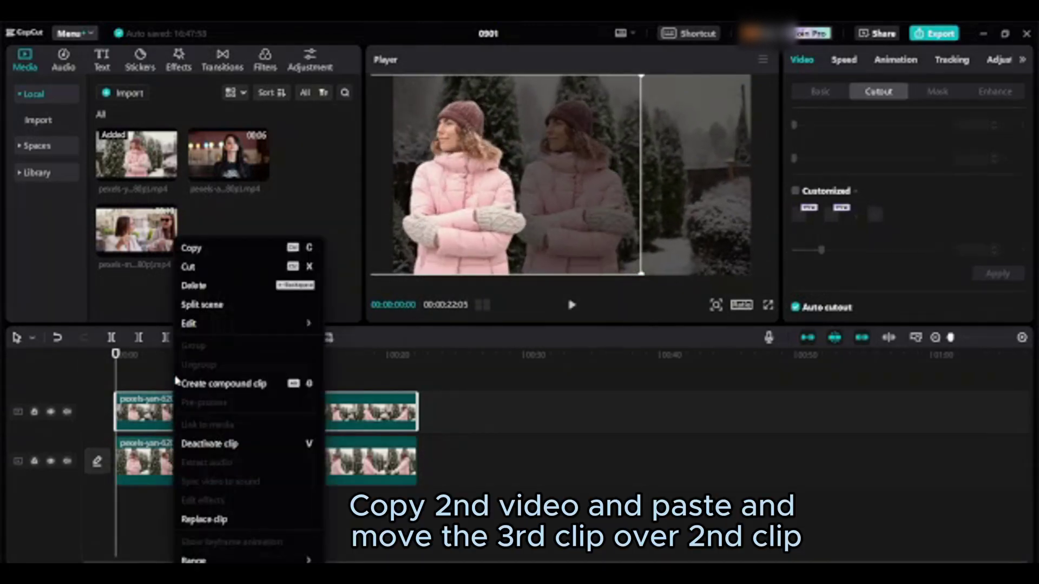
click(199, 250)
right_click(233, 376)
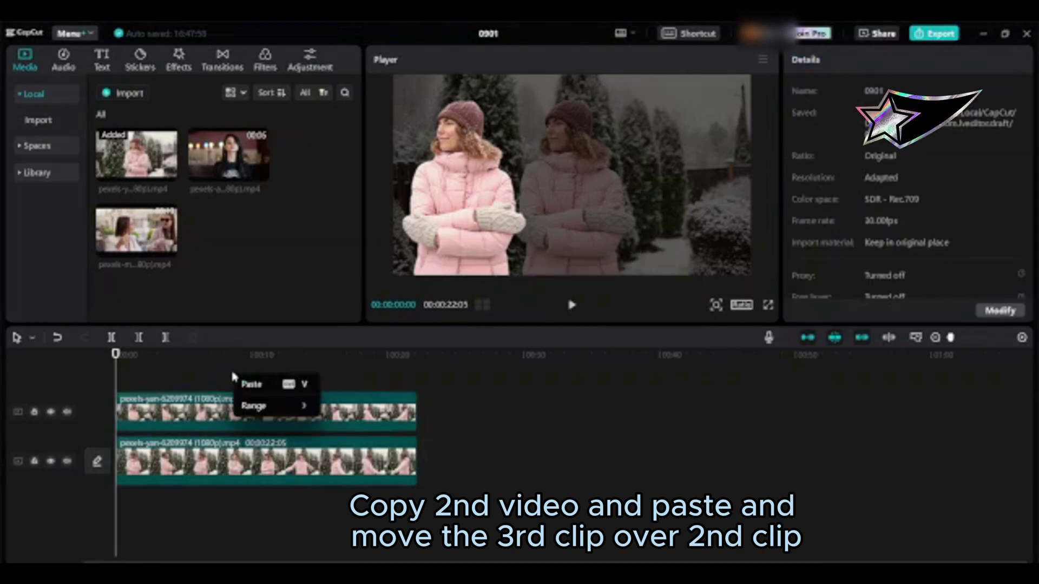
click(250, 385)
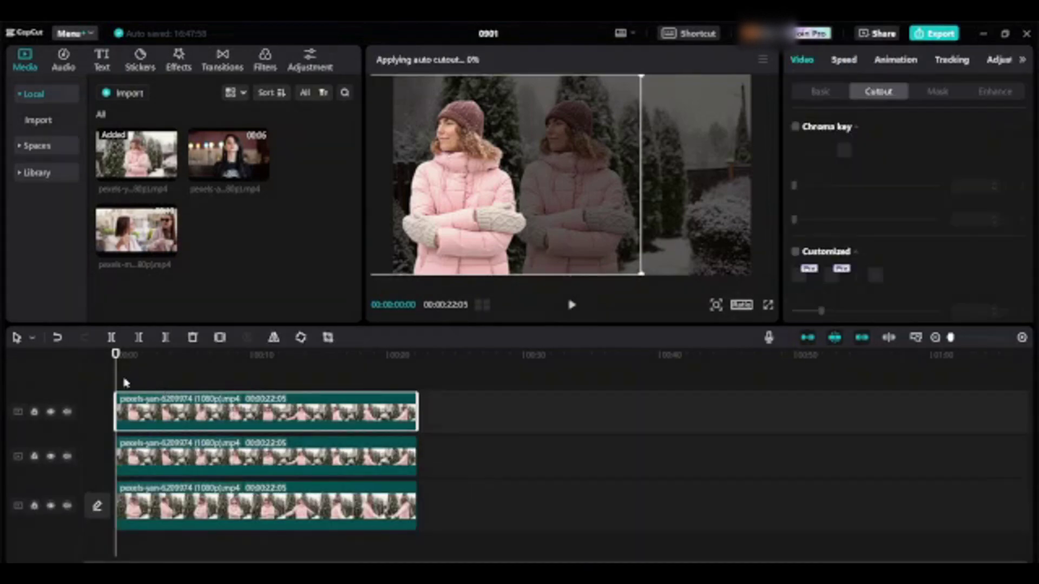
Move the new cut-out woman to the frame's right side and mirror her horizontally
drag(428, 254, 589, 255)
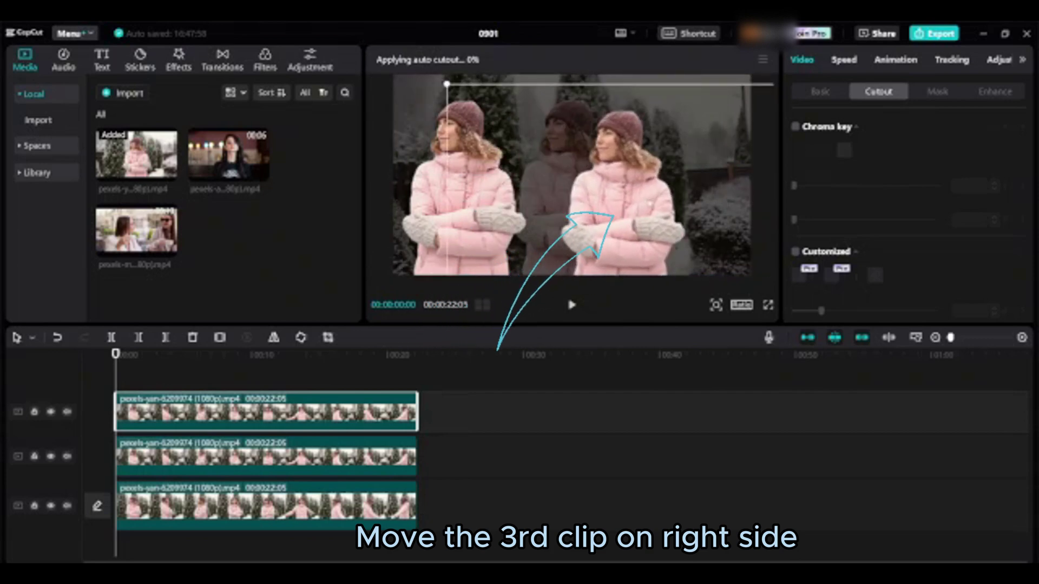
drag(650, 188, 708, 192)
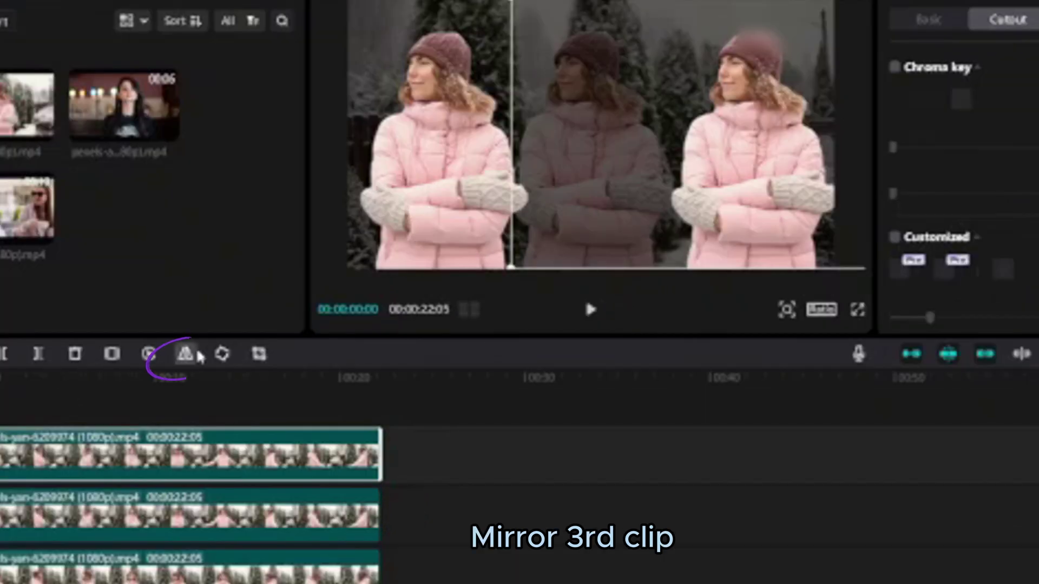
click(185, 357)
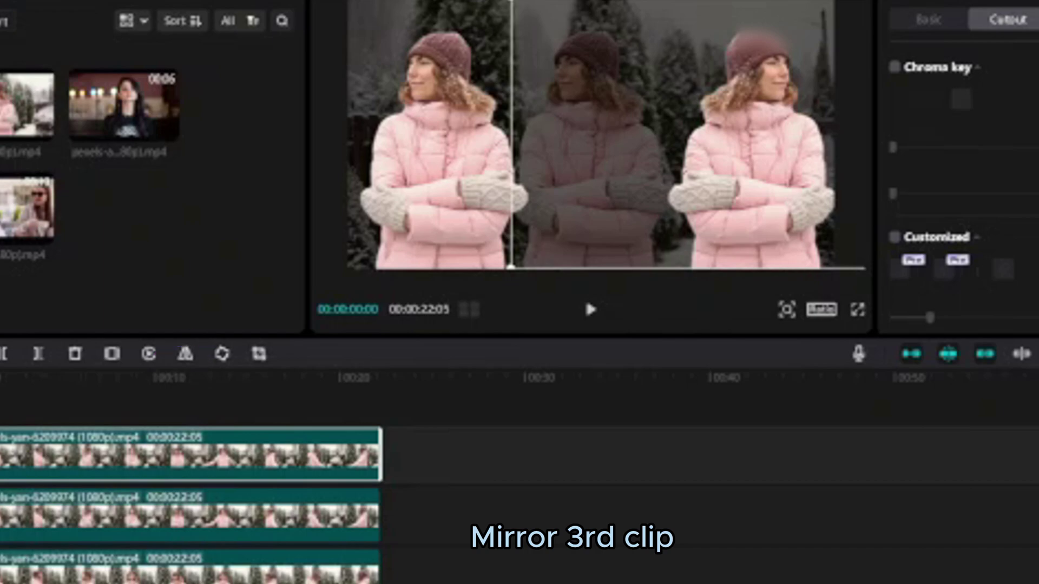
In 0901-copy (2), hide the bottom track and select the middle-track clip
click(74, 583)
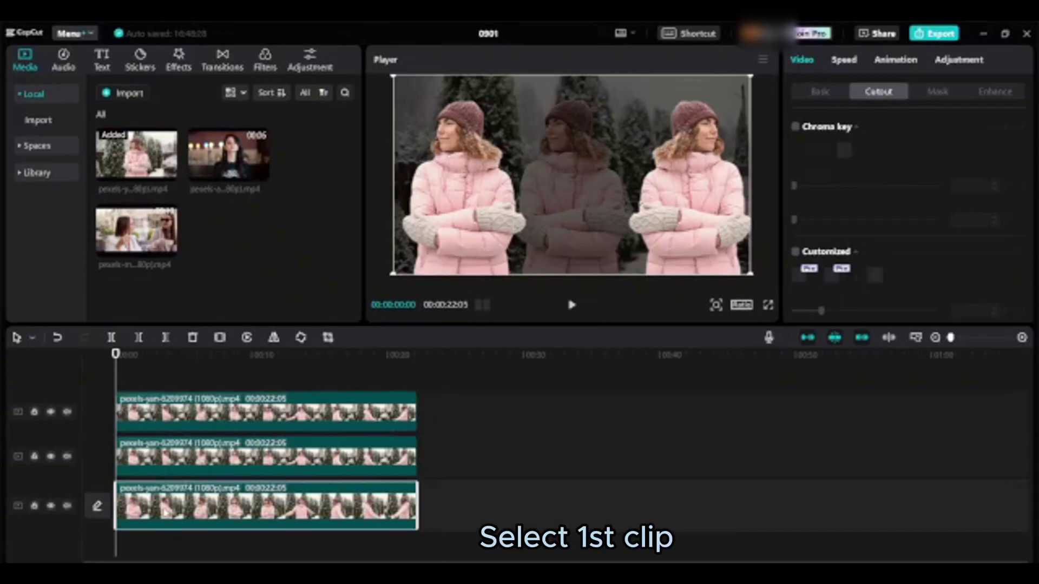
click(815, 91)
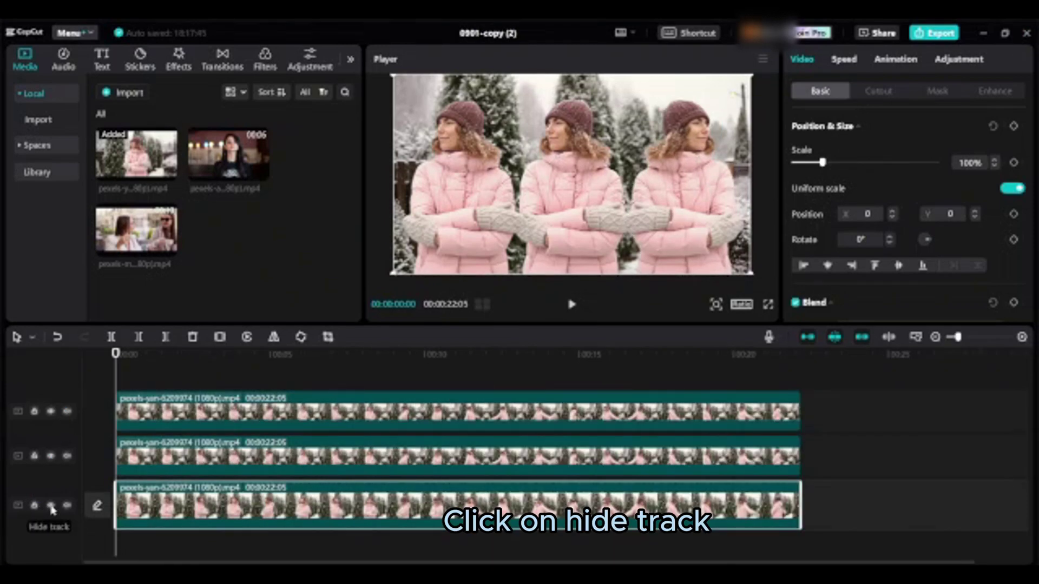
click(52, 506)
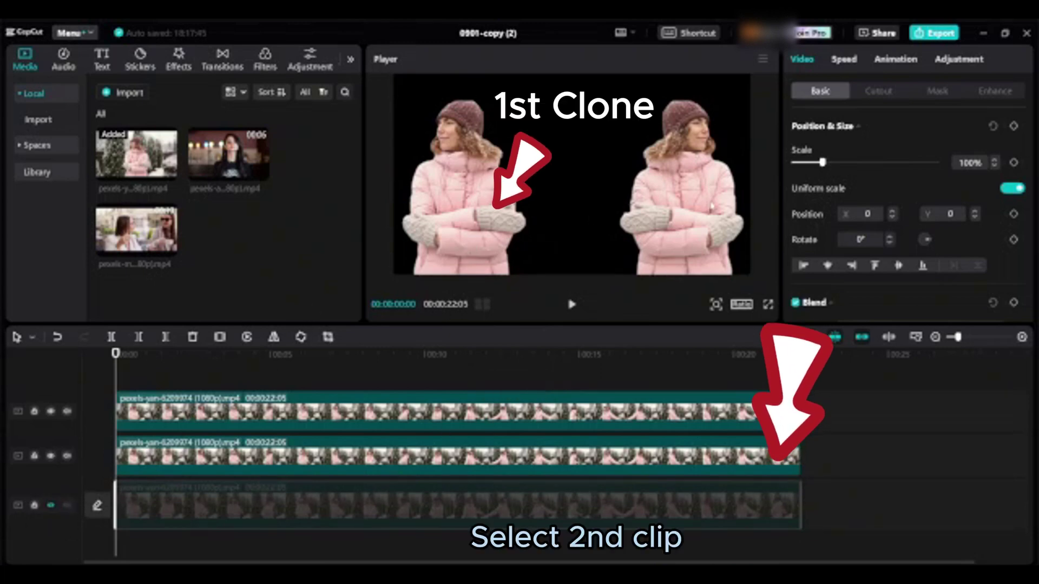
click(418, 466)
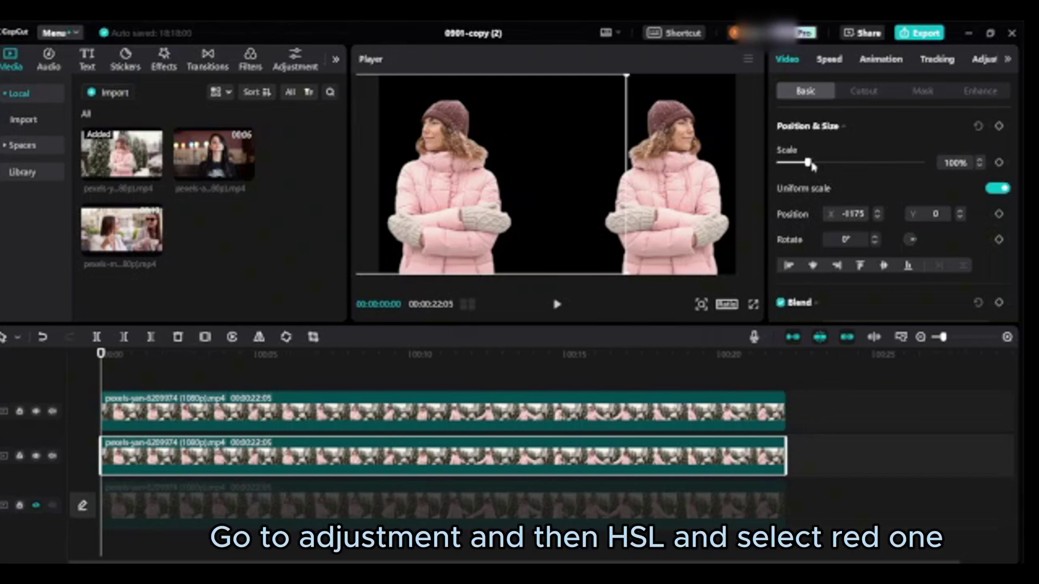
Set the middle clip's HSL reds to hue 100, saturation 100, brightness -100
click(983, 60)
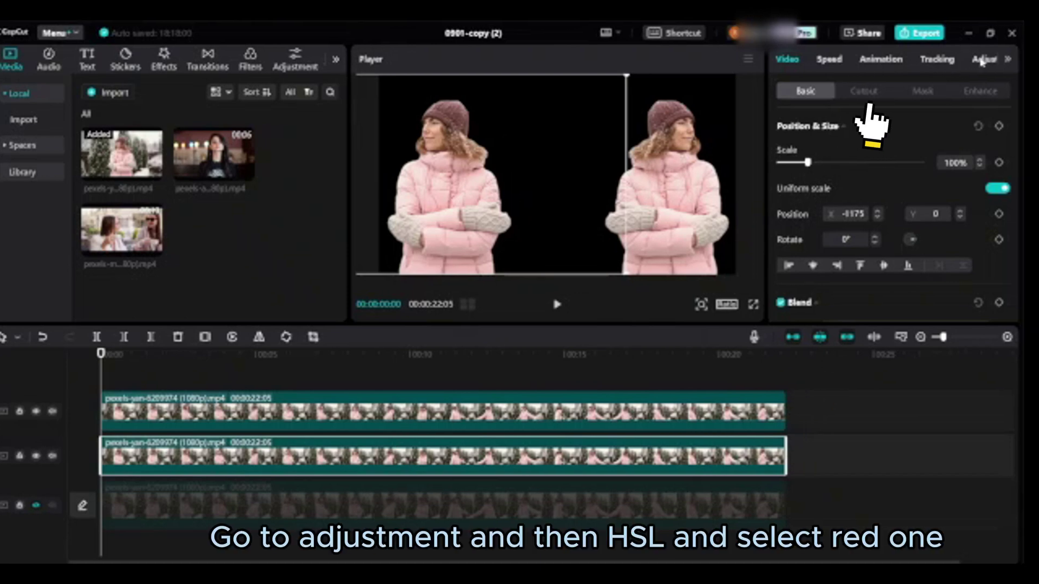
click(863, 90)
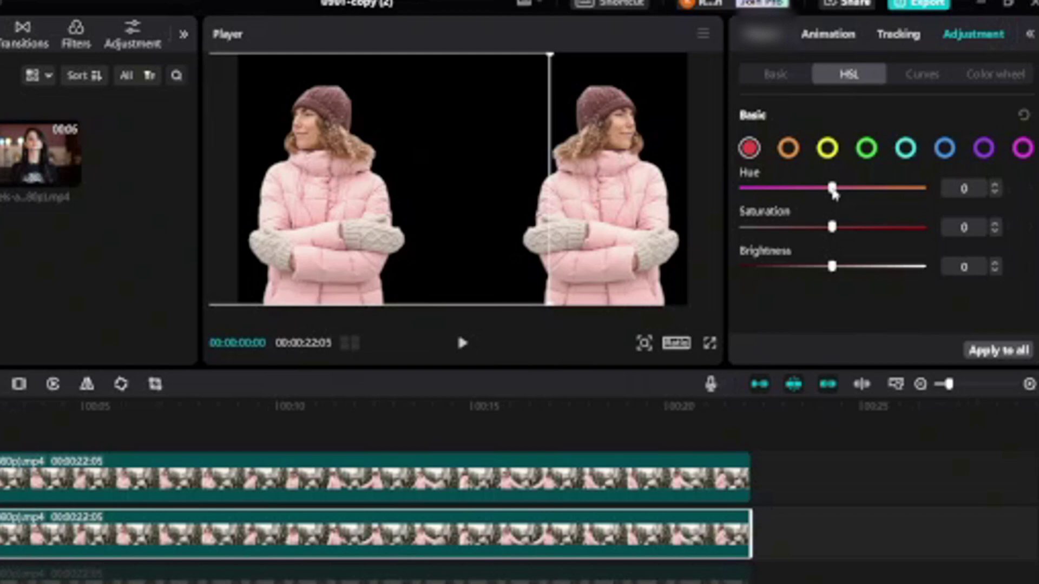
drag(832, 188, 853, 189)
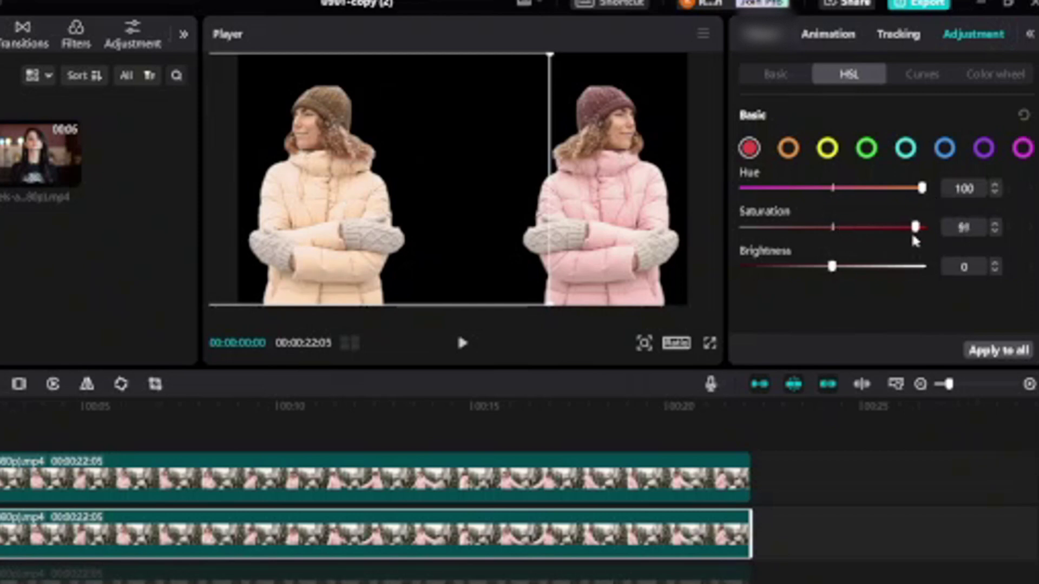
drag(915, 240, 922, 244)
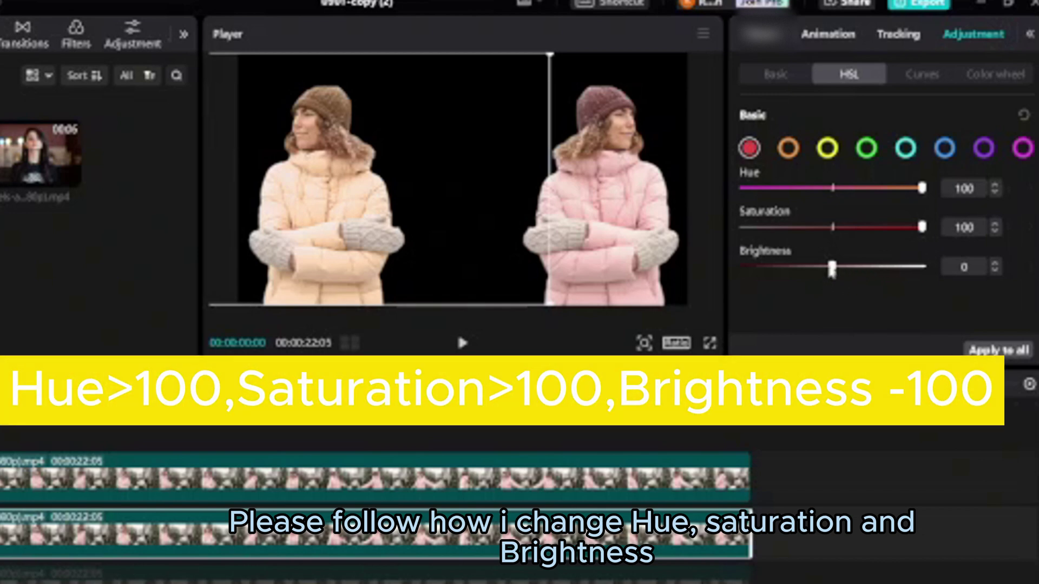
drag(829, 276, 740, 312)
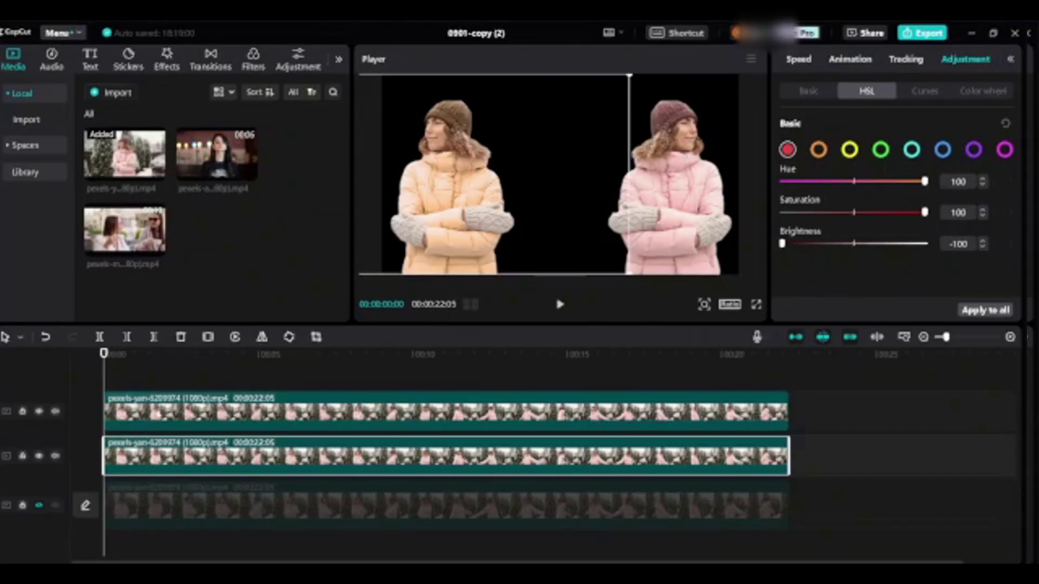
Set the top clip's HSL reds to hue -100, saturation 100, brightness -100, then unhide the background and play
click(311, 411)
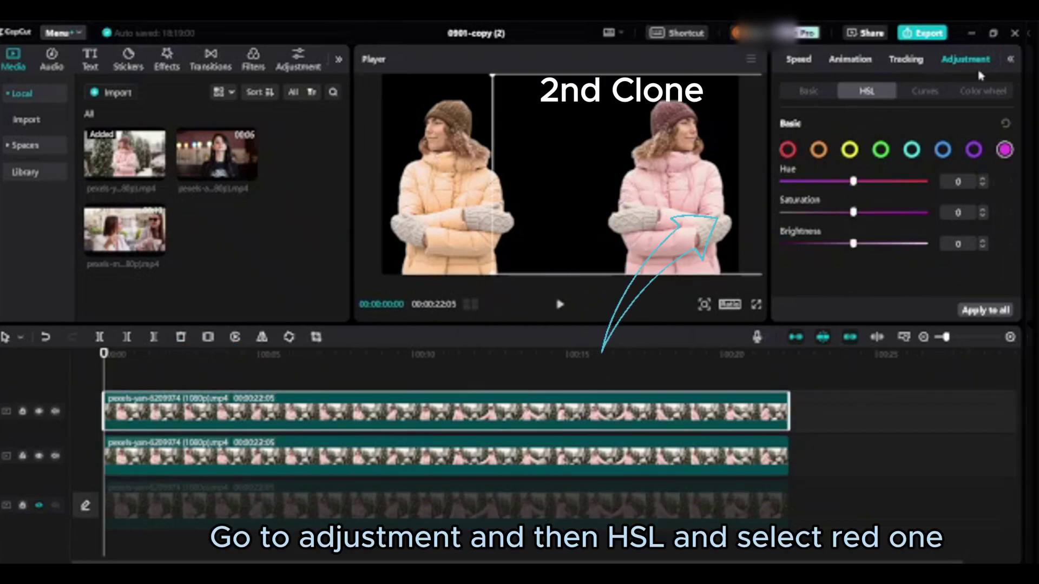
click(787, 150)
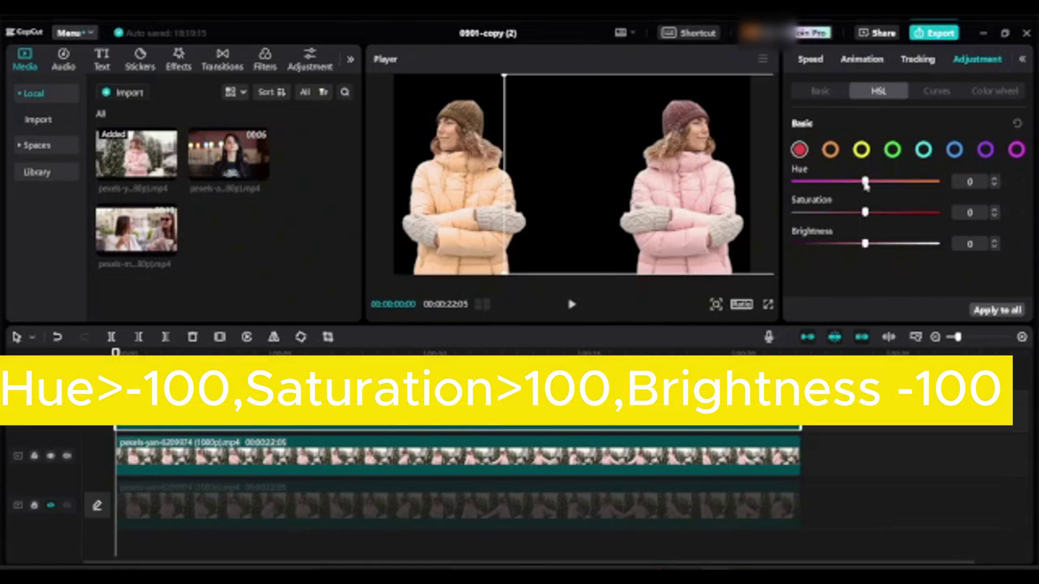
drag(864, 184, 793, 183)
drag(866, 213, 936, 212)
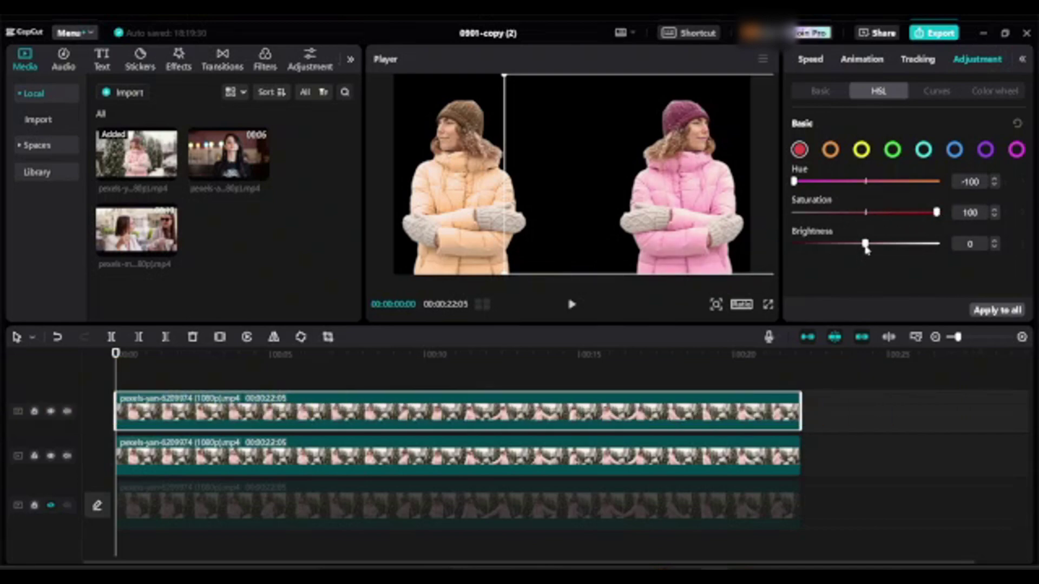
drag(823, 265, 790, 284)
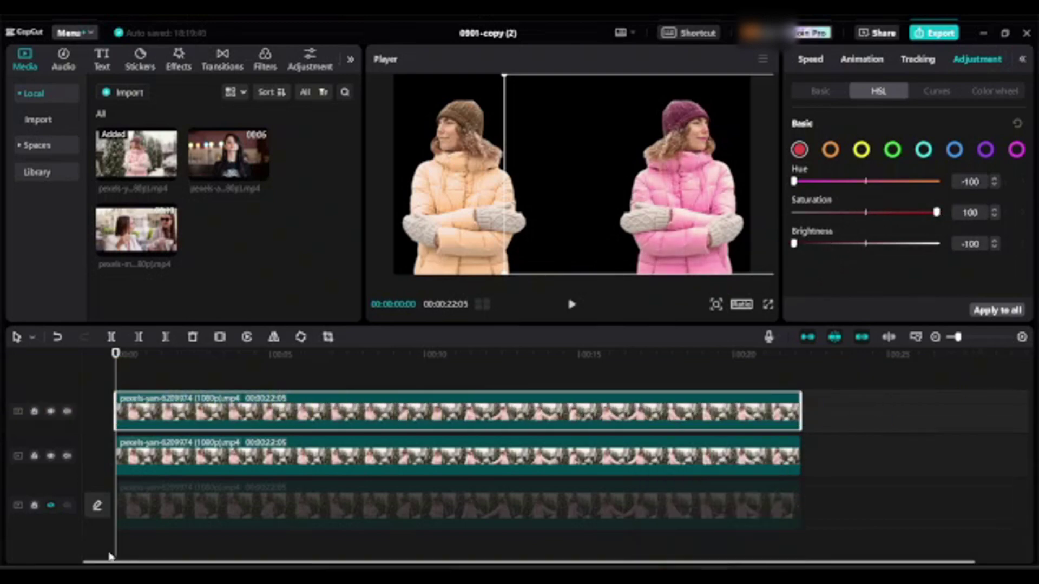
click(50, 505)
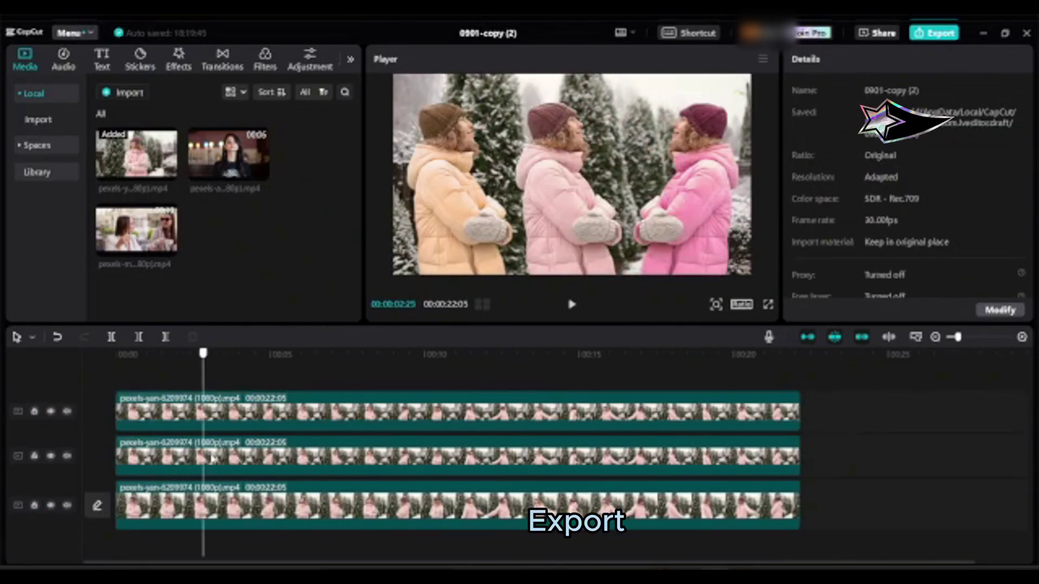
key(space)
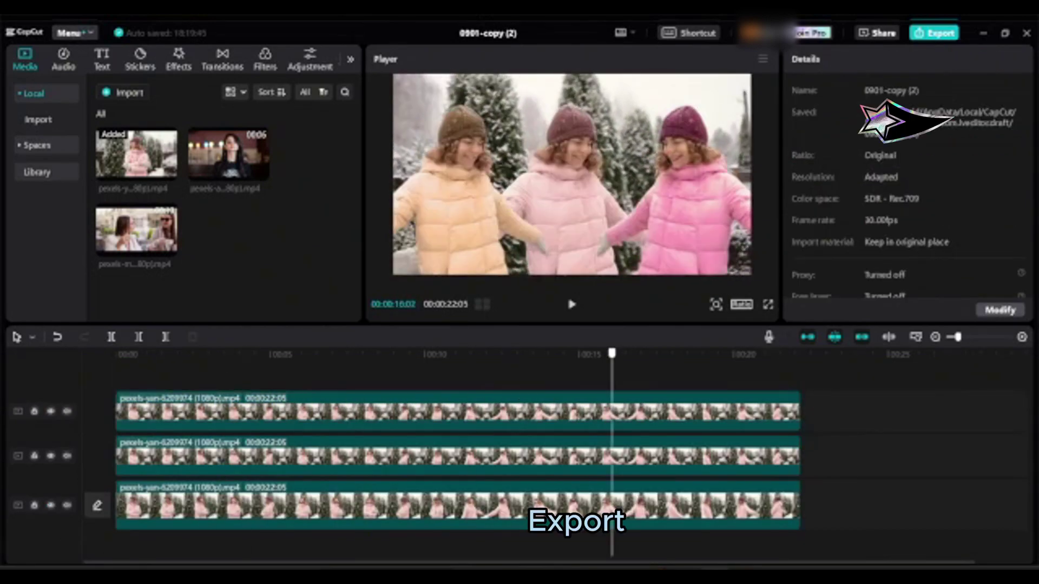
Export the video titled 'clone cloth color 4' as 4K, H.264, mp4, 30fps
click(933, 32)
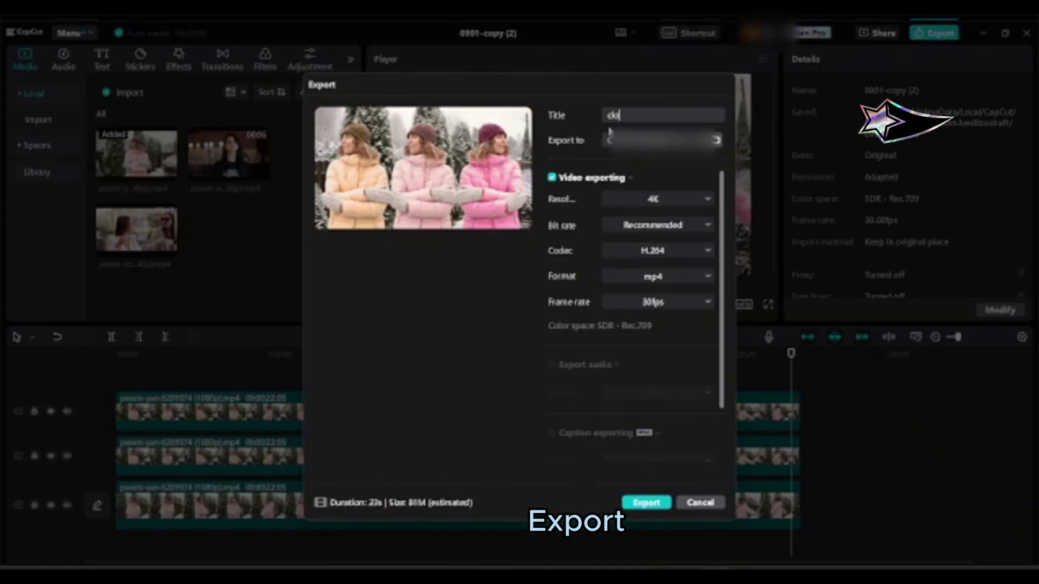
text(clone cloth color)
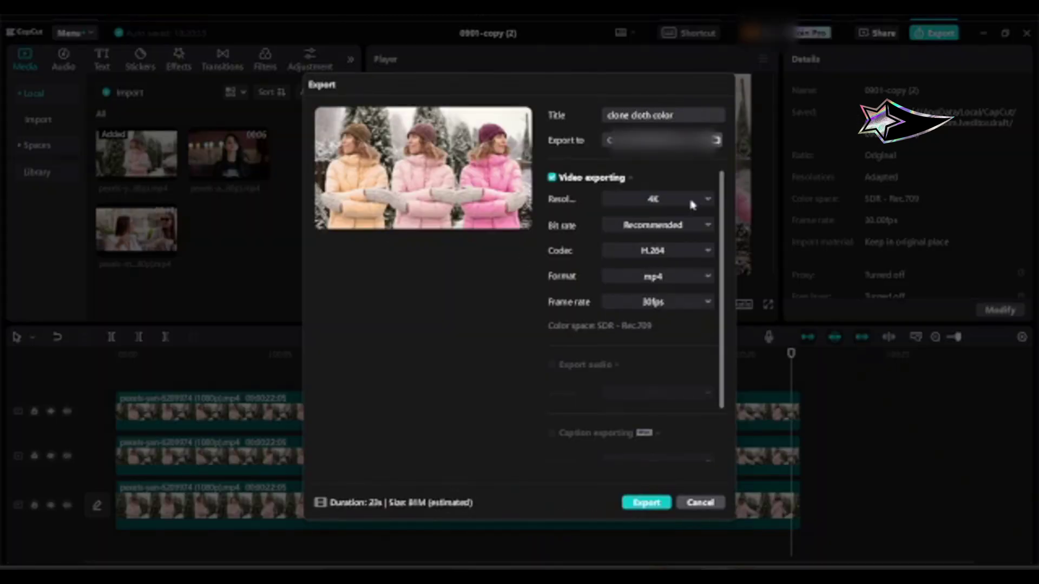
click(647, 502)
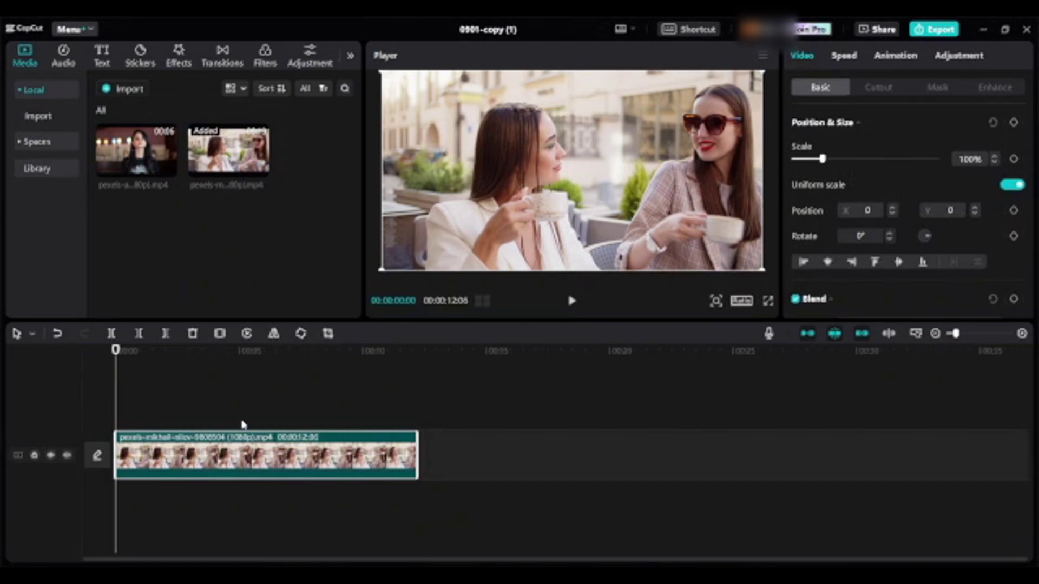
Duplicate the café clip onto a new track above the original
right_click(226, 447)
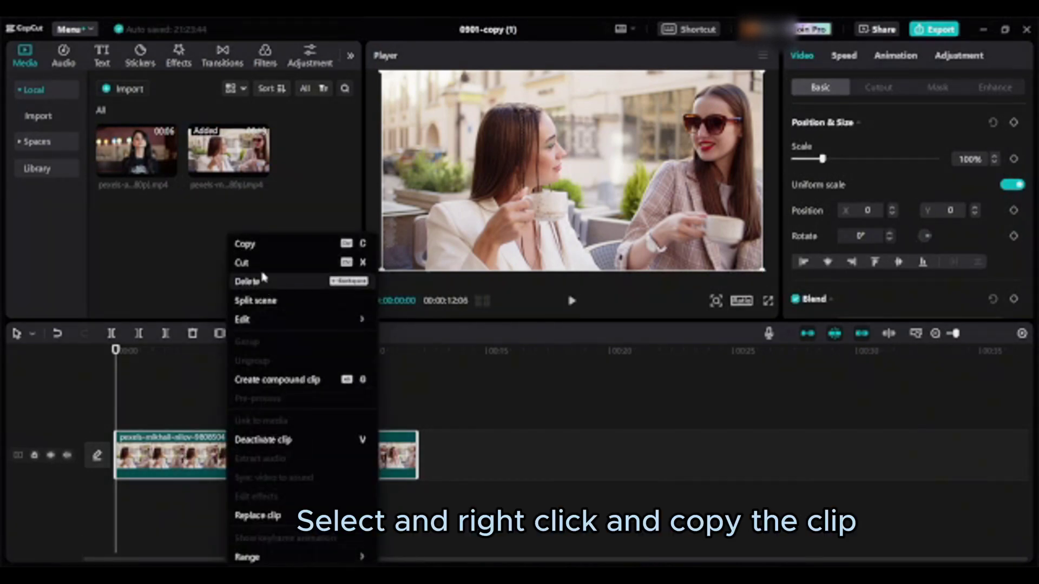
click(244, 244)
right_click(239, 421)
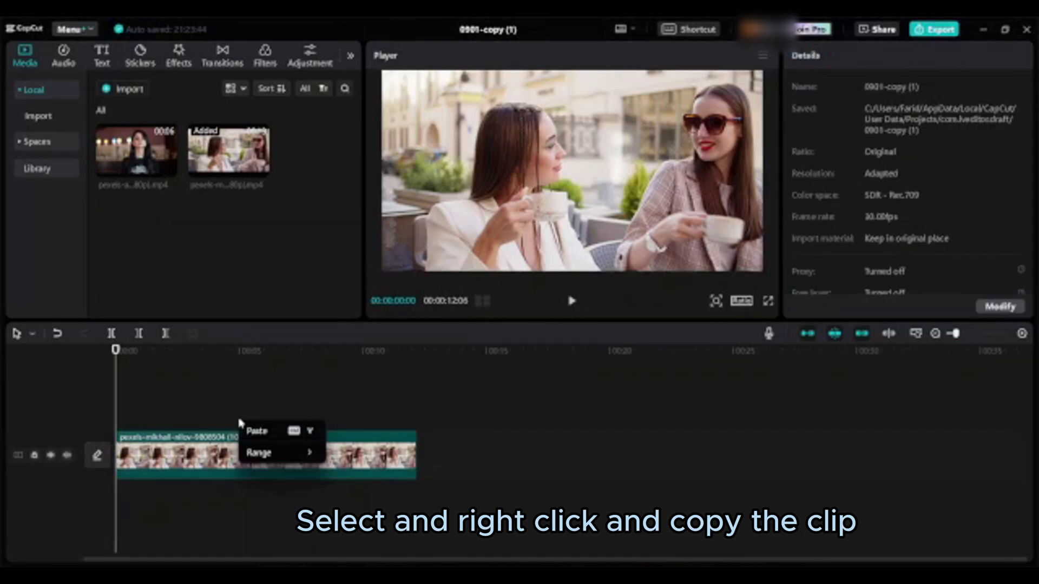
click(251, 429)
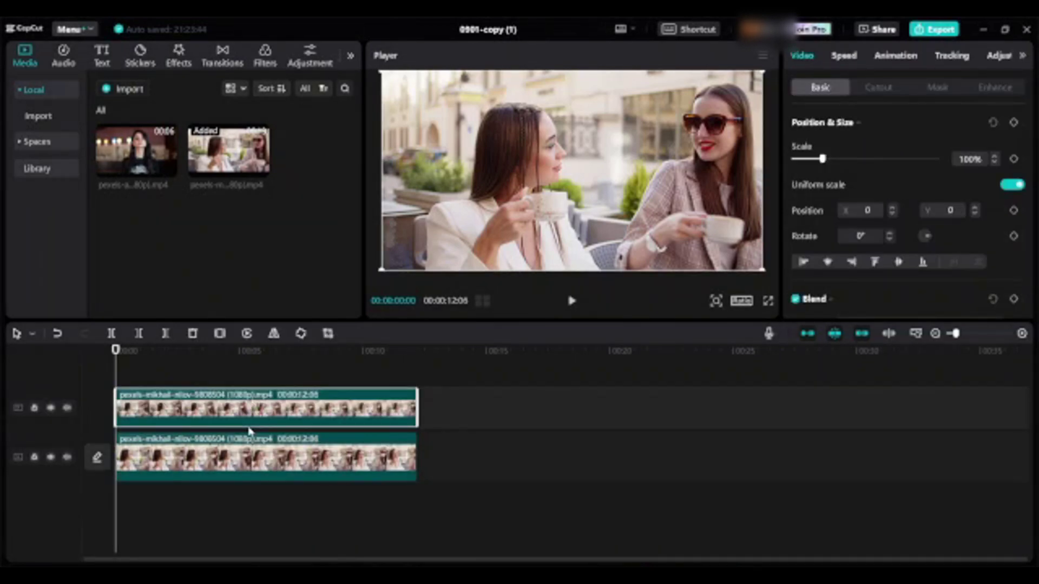
Set the lower café clip's opacity to 40% and lock its track
click(249, 447)
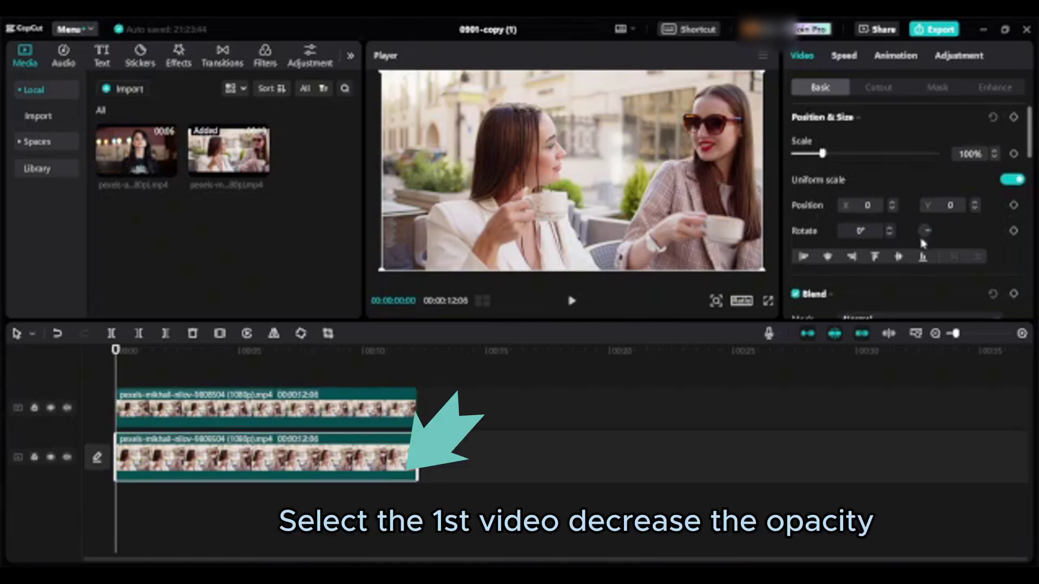
scroll(918, 234, down, 3)
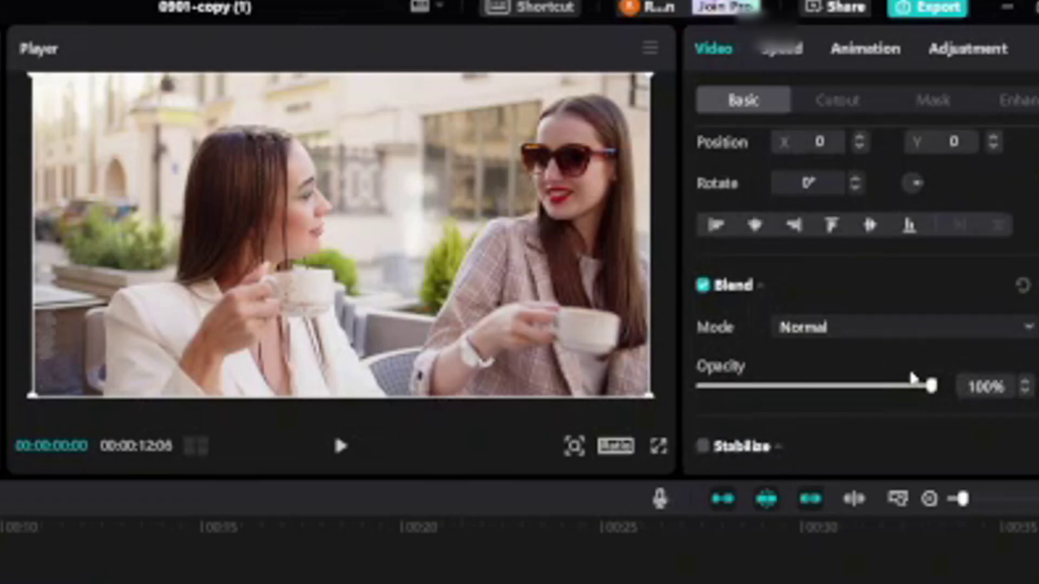
drag(928, 385, 796, 425)
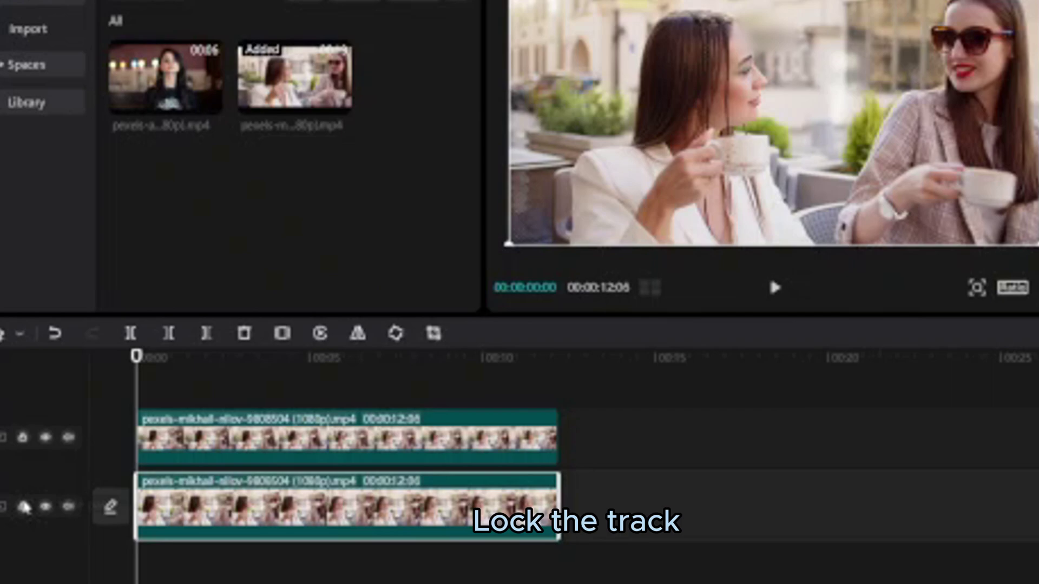
click(25, 508)
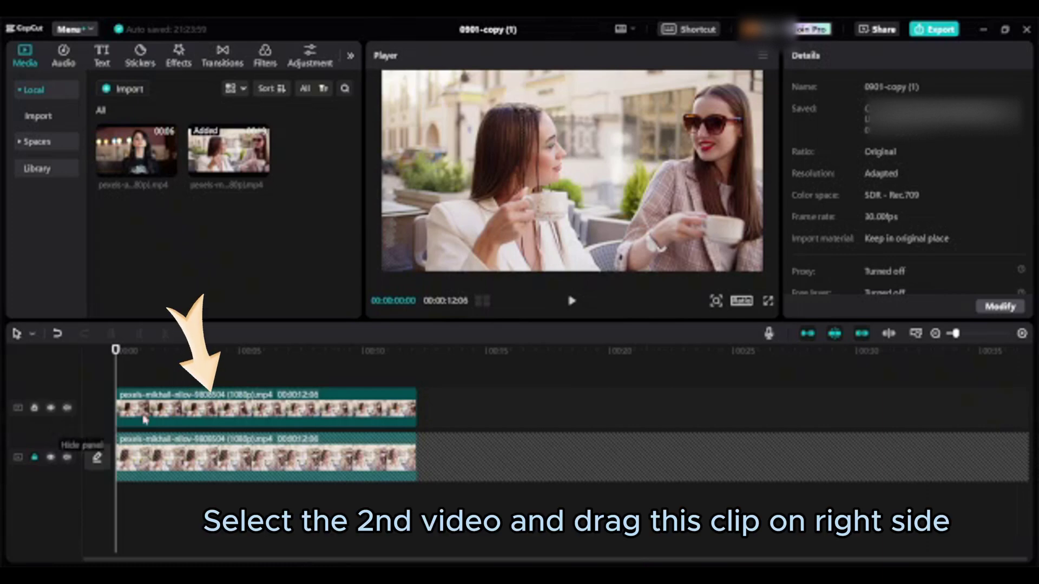
Shift the top copy of the café clip right to Position X 1775
click(212, 414)
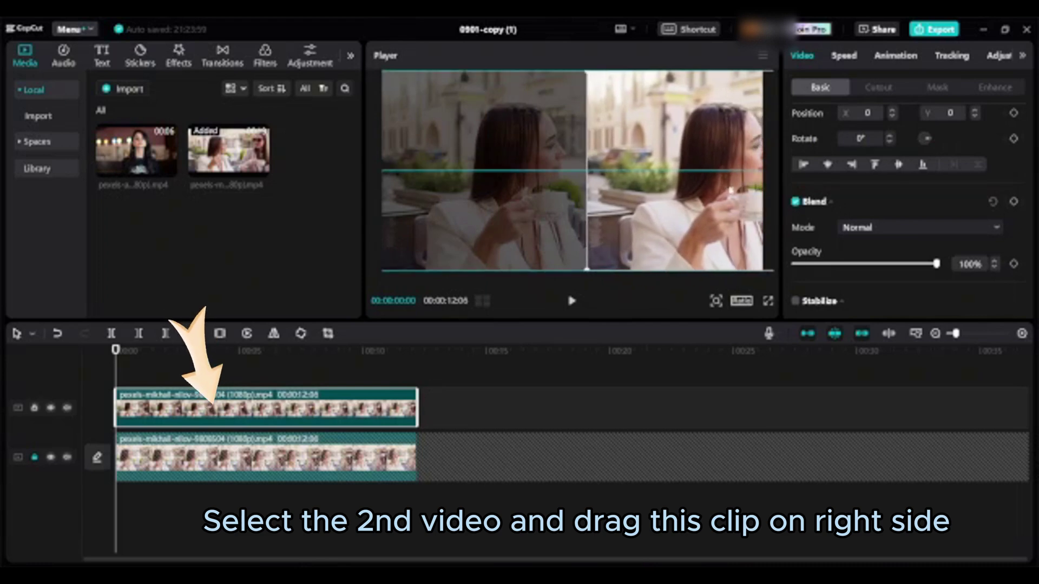
drag(724, 191, 699, 185)
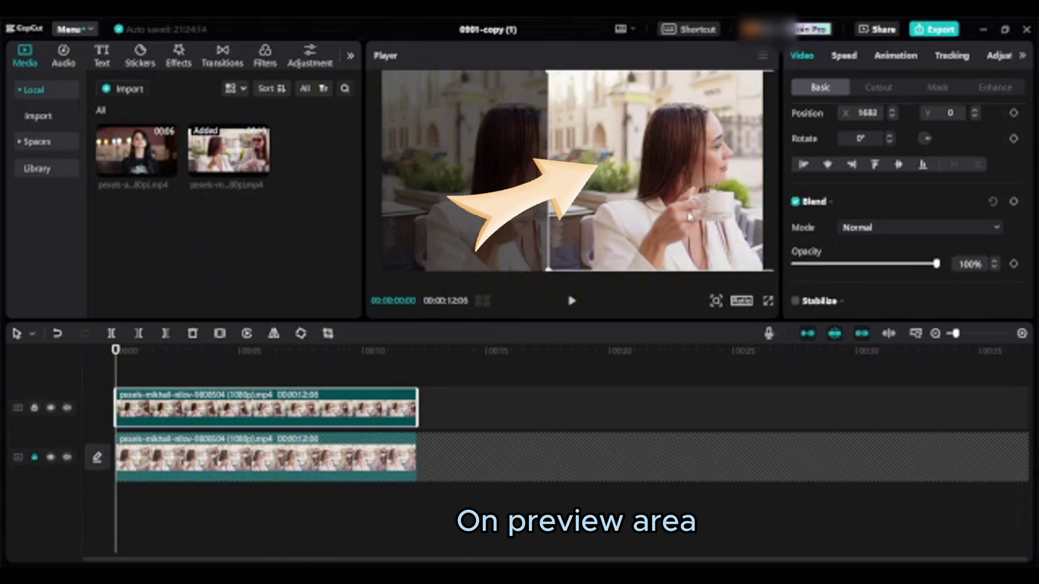
drag(698, 185, 709, 185)
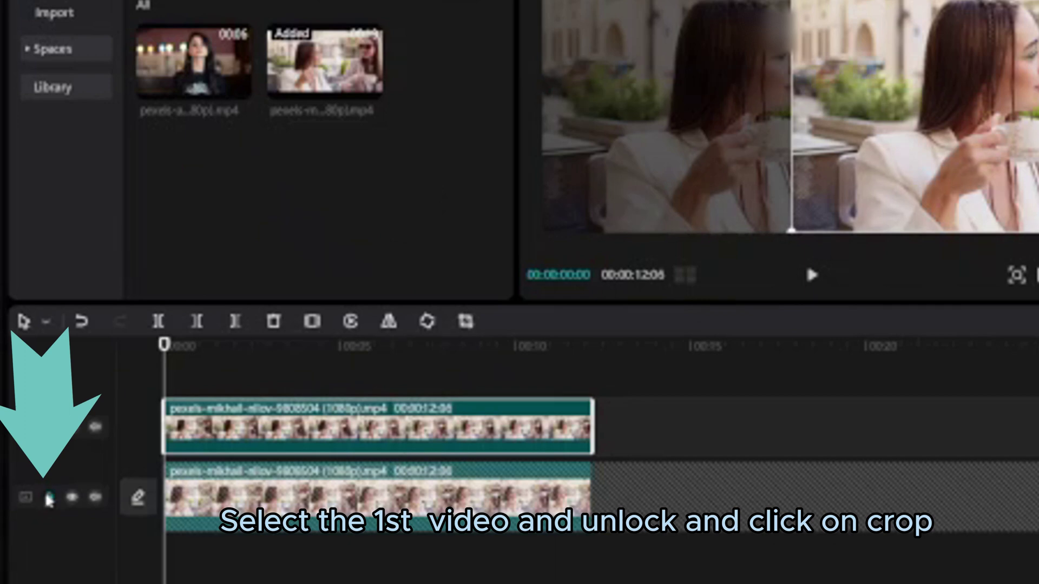
Unlock the bottom track and crop its café clip to frame only the left woman
click(49, 499)
click(249, 479)
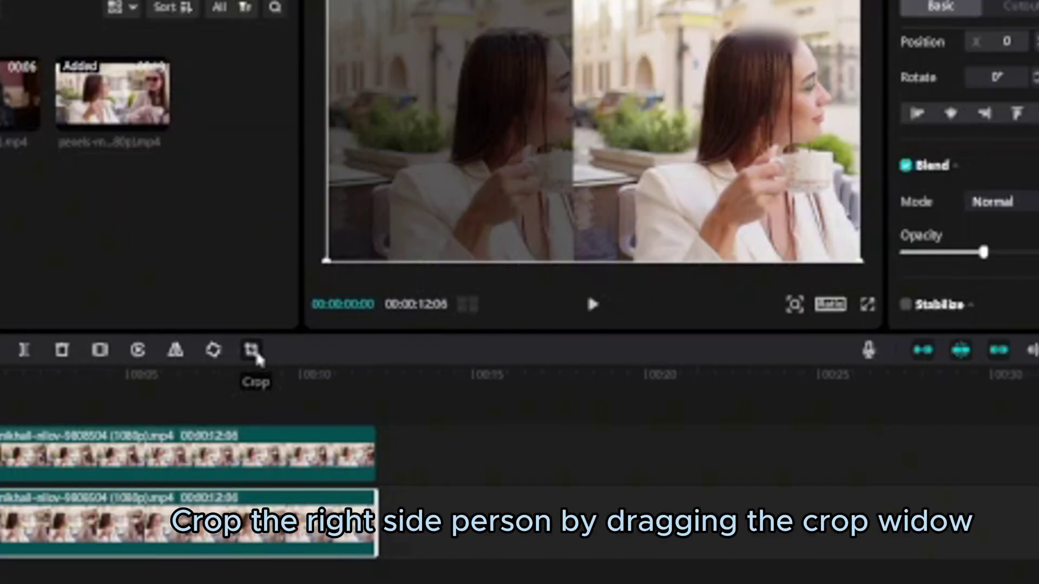
click(465, 321)
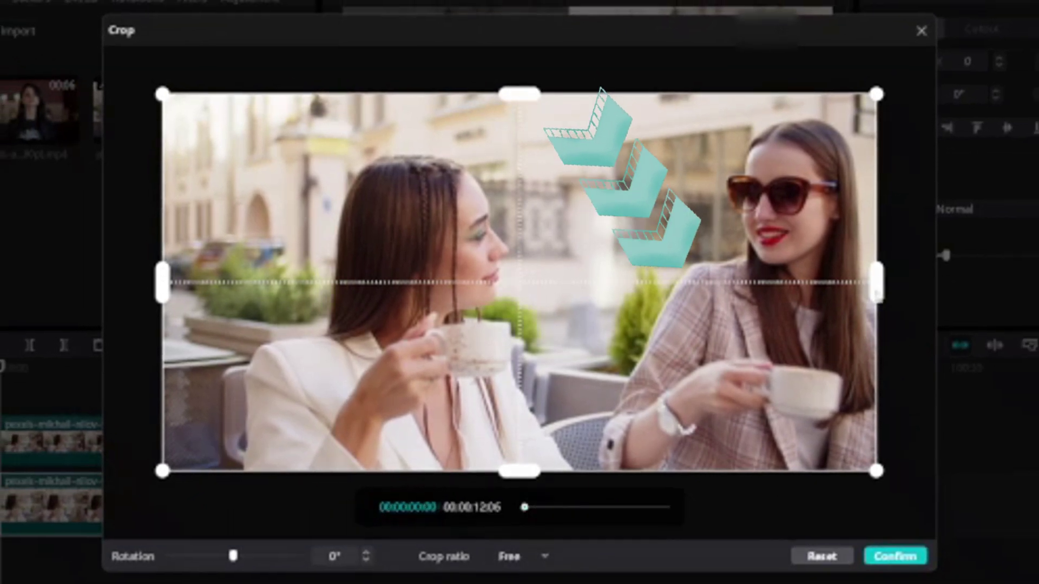
drag(900, 282, 872, 281)
drag(781, 339, 578, 388)
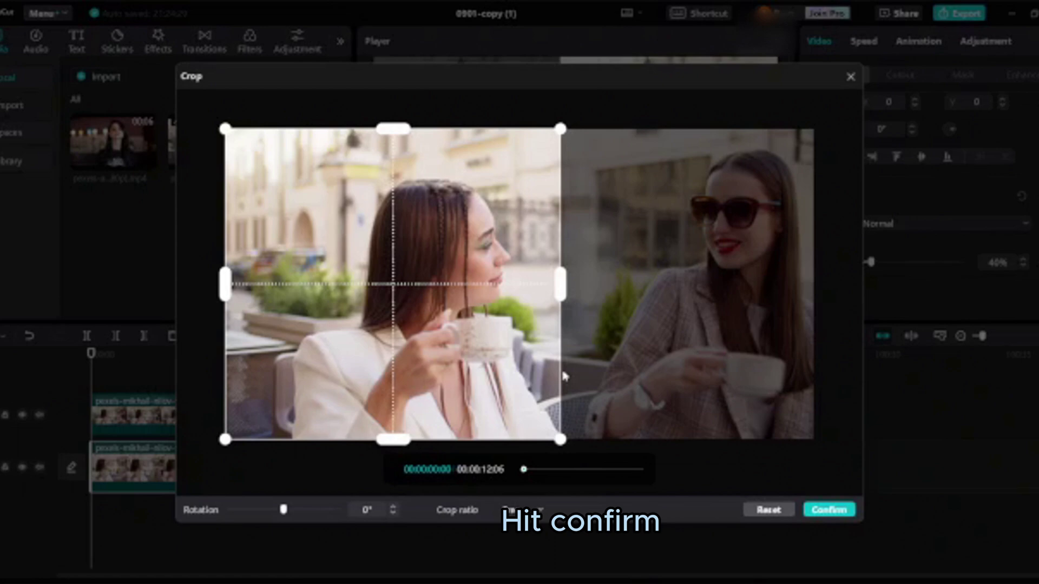
Apply the crop, place the mirrored copy left at X -963, set opacity 100%, and play
click(827, 508)
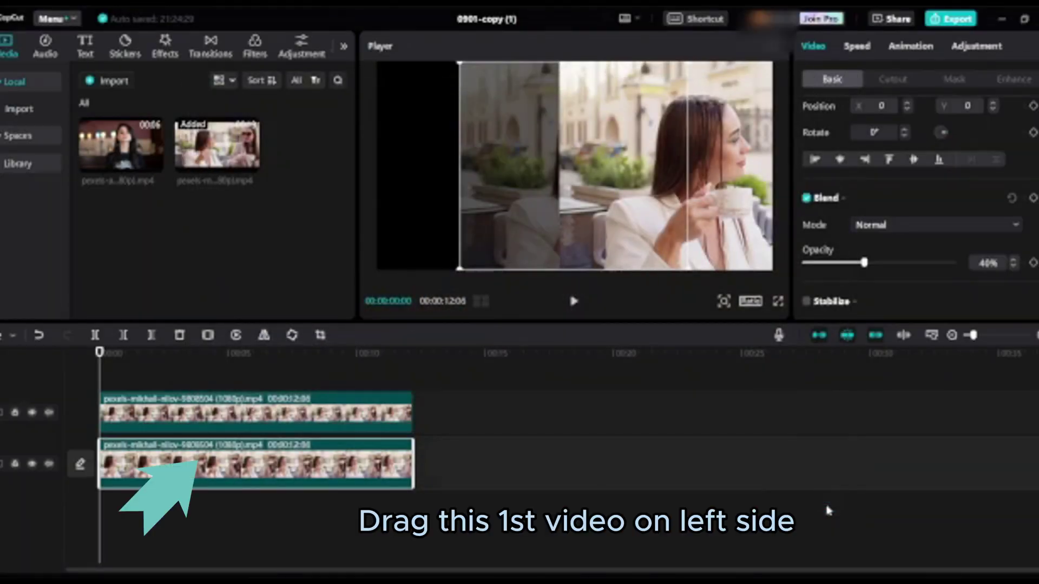
drag(523, 216, 422, 213)
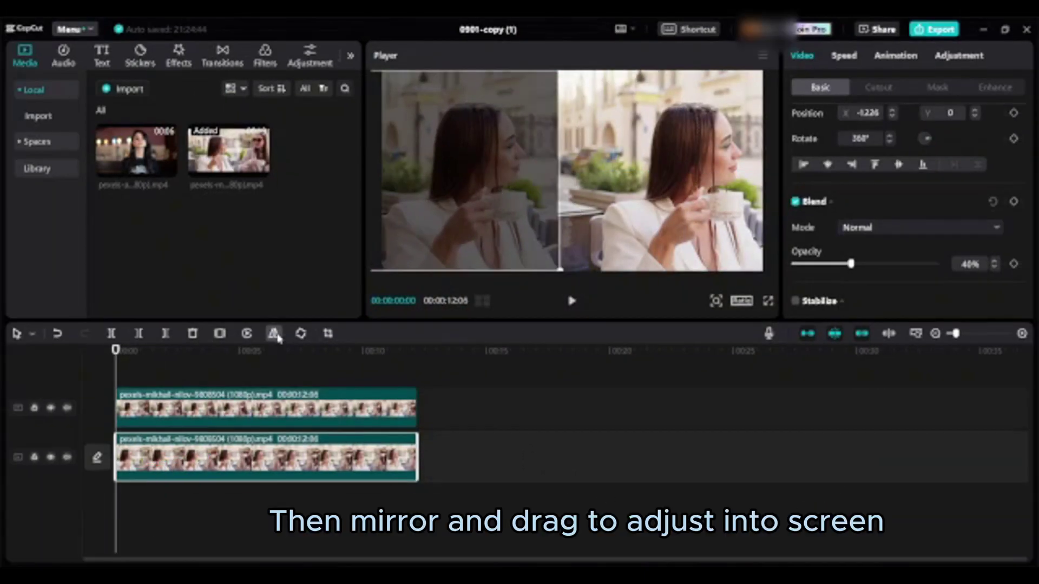
click(275, 335)
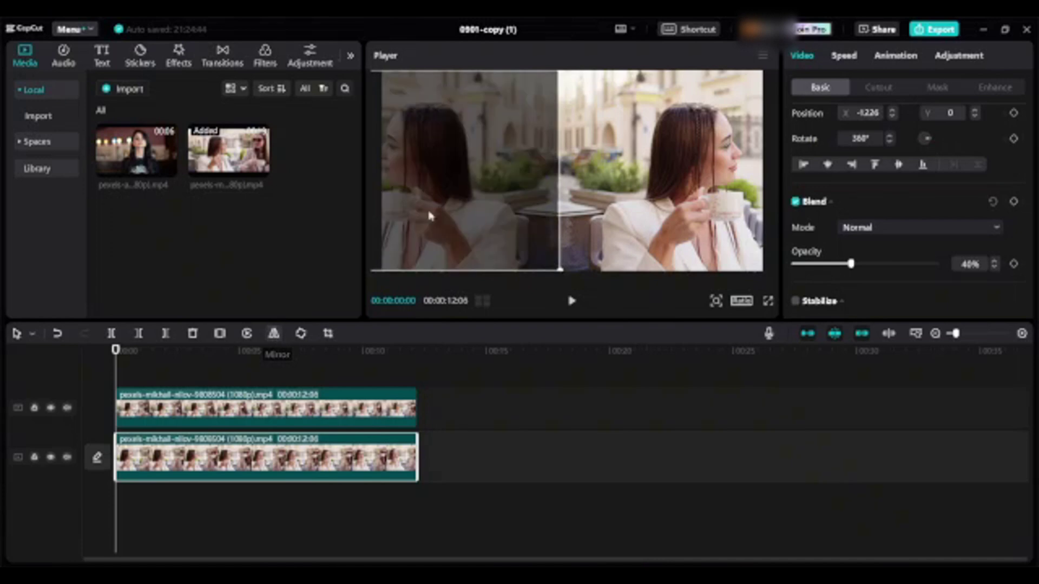
drag(470, 202, 498, 204)
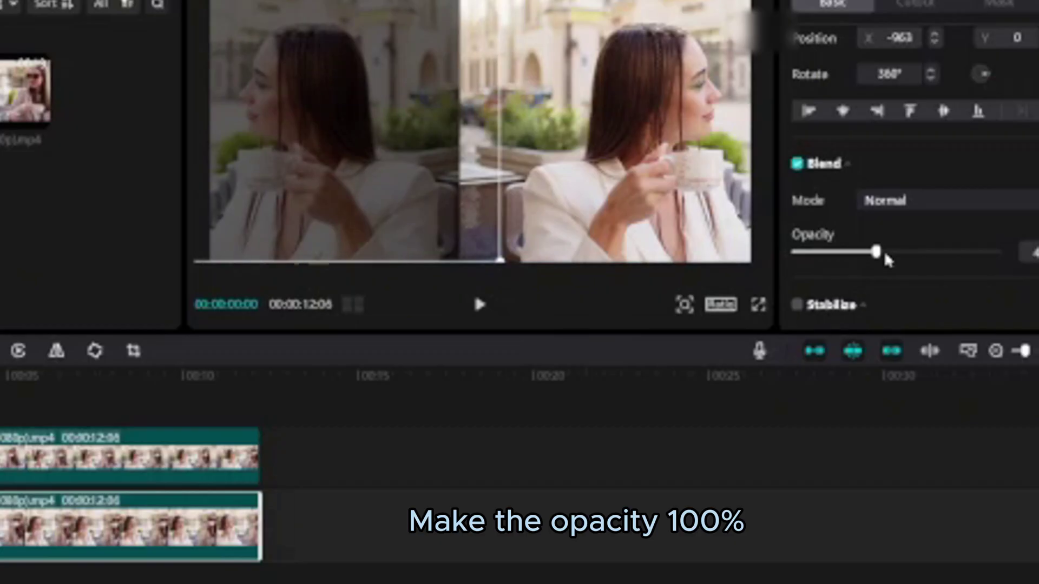
drag(857, 268, 998, 272)
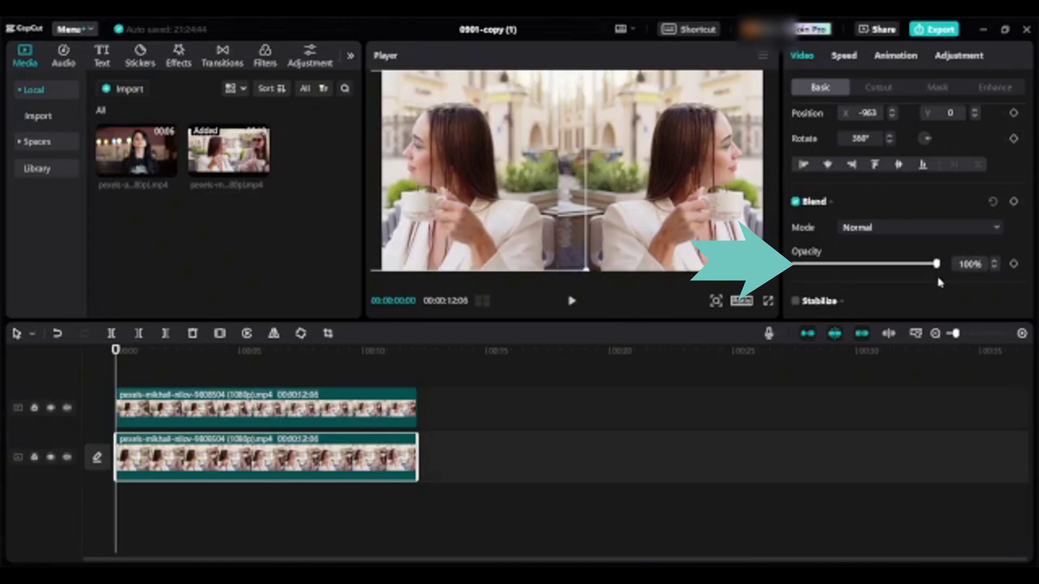
key(space)
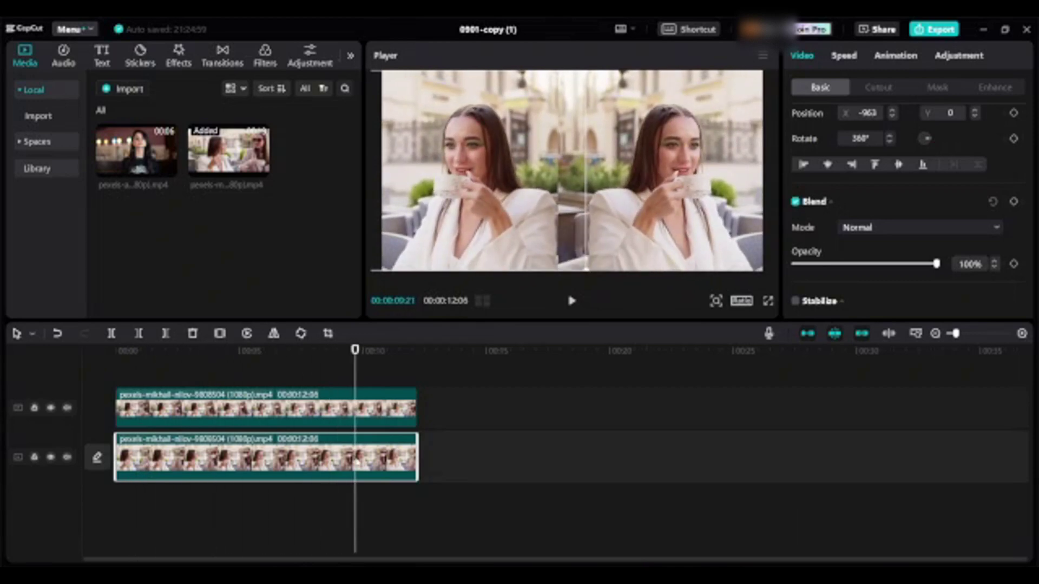
Give the right-hand café copy Saturation -50, Hue -8 and Temp 9
click(394, 423)
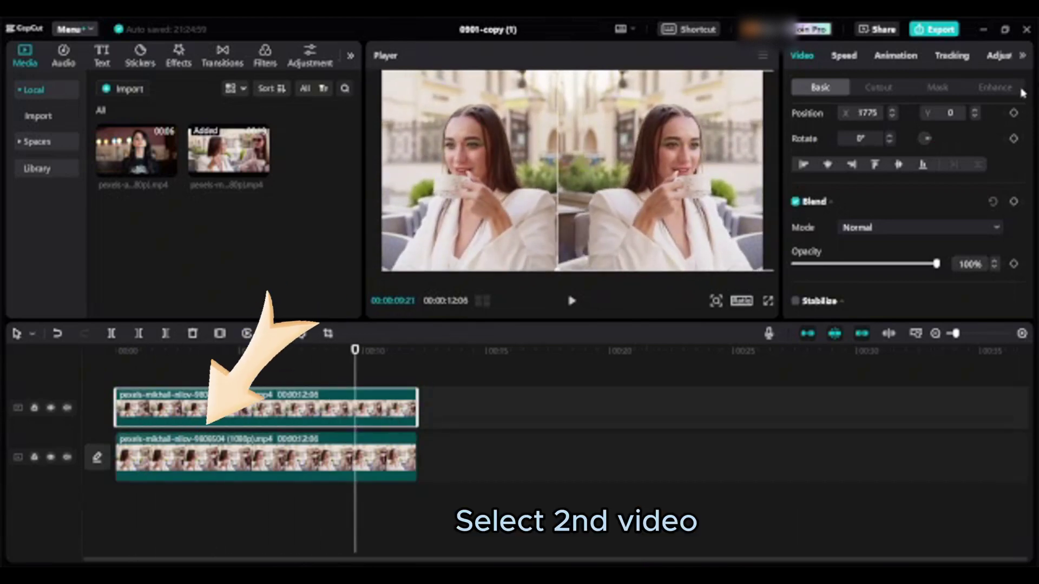
click(1000, 57)
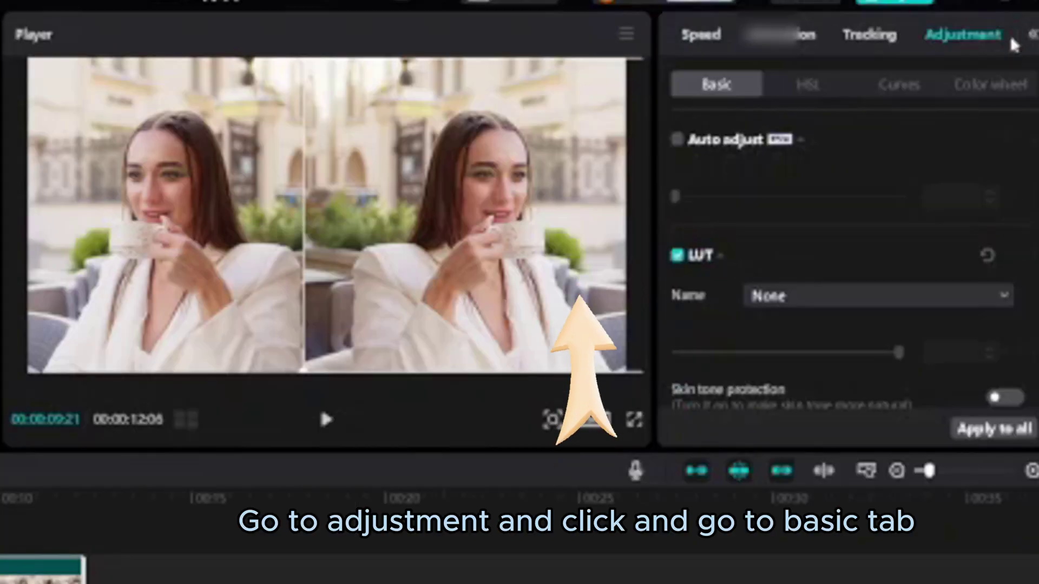
scroll(795, 361, down, 5)
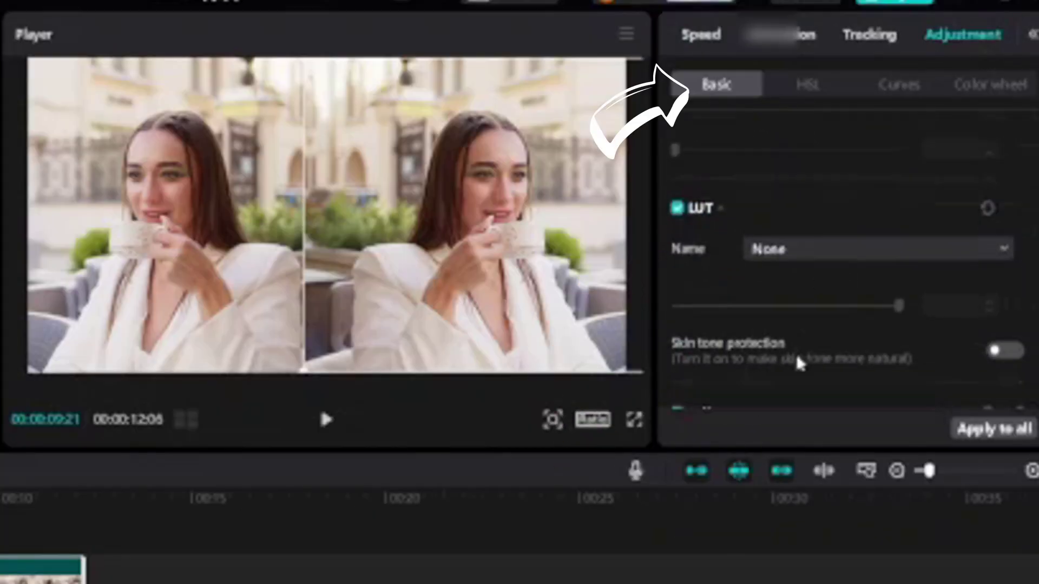
scroll(800, 351, down, 1)
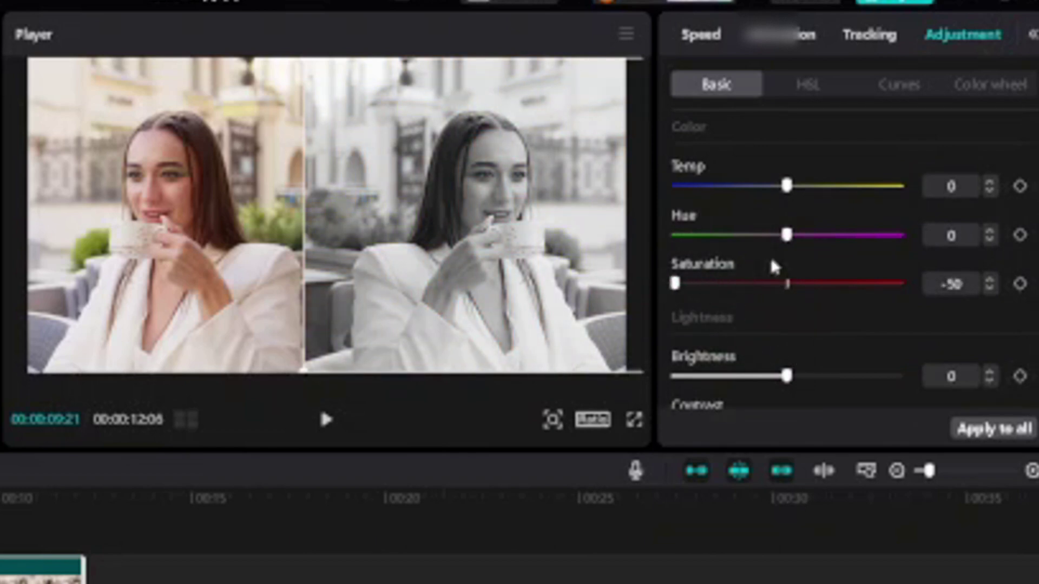
drag(787, 234, 769, 250)
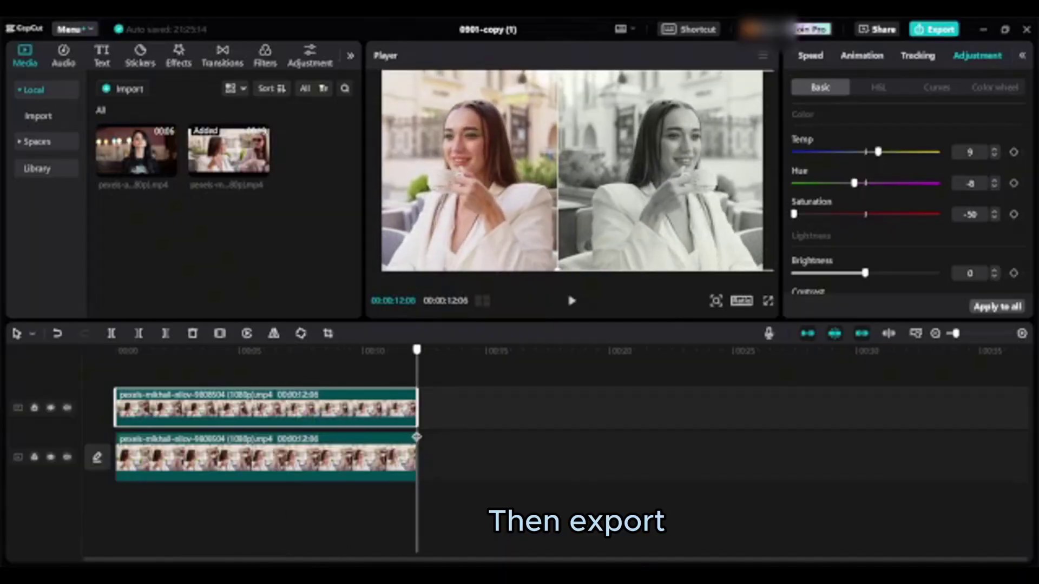
click(457, 413)
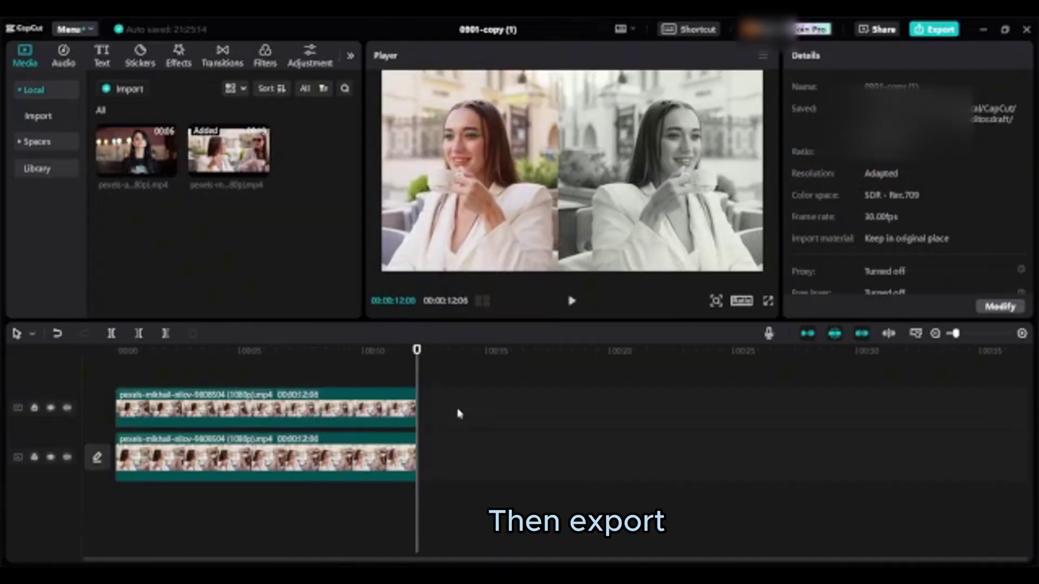
Open the export settings for the side-by-side video
click(935, 32)
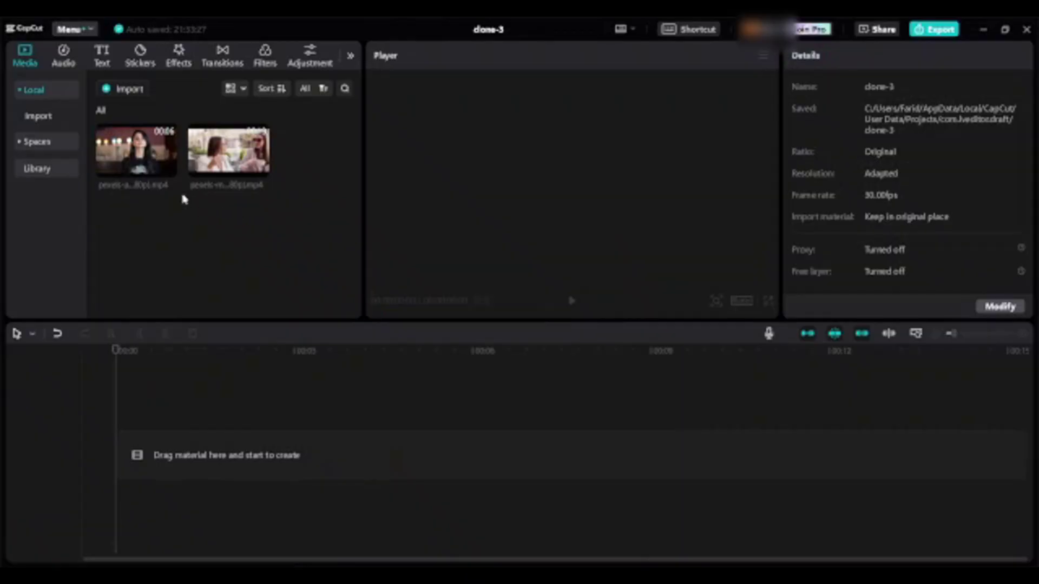
Add the striped-top clip to the timeline and duplicate it onto a second track
click(168, 168)
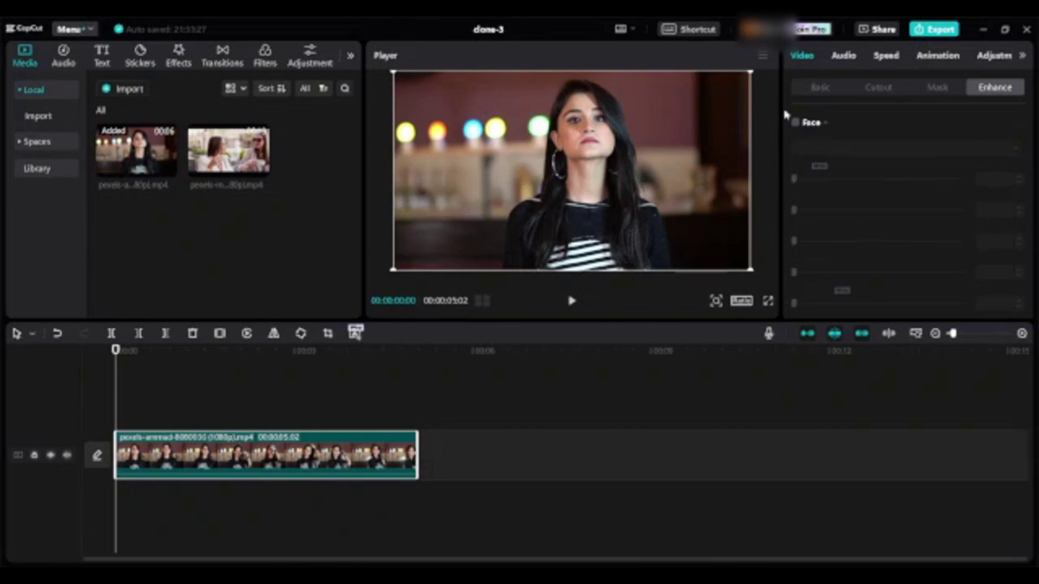
click(820, 88)
scroll(806, 248, down, 2)
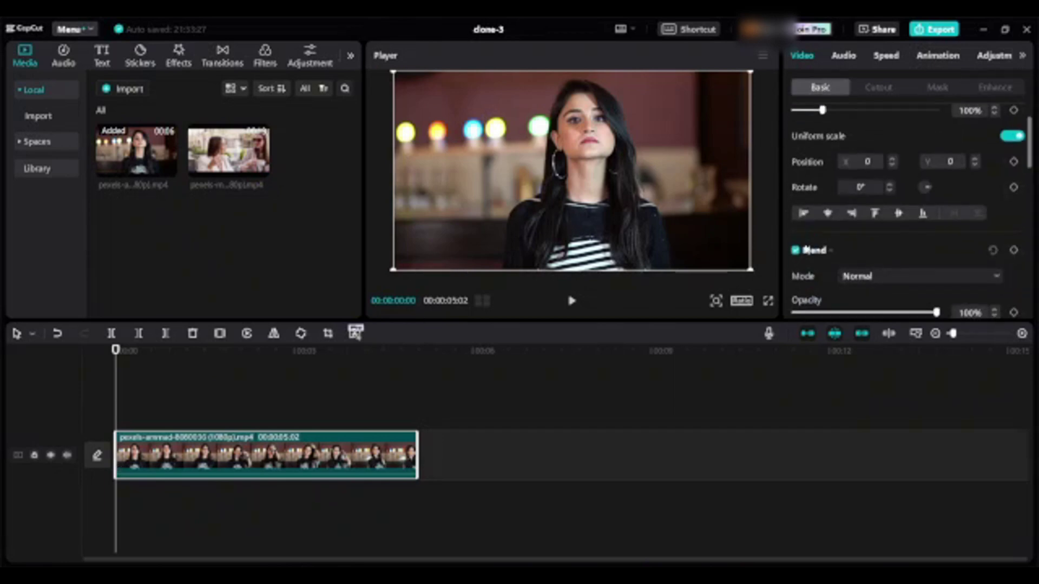
right_click(257, 454)
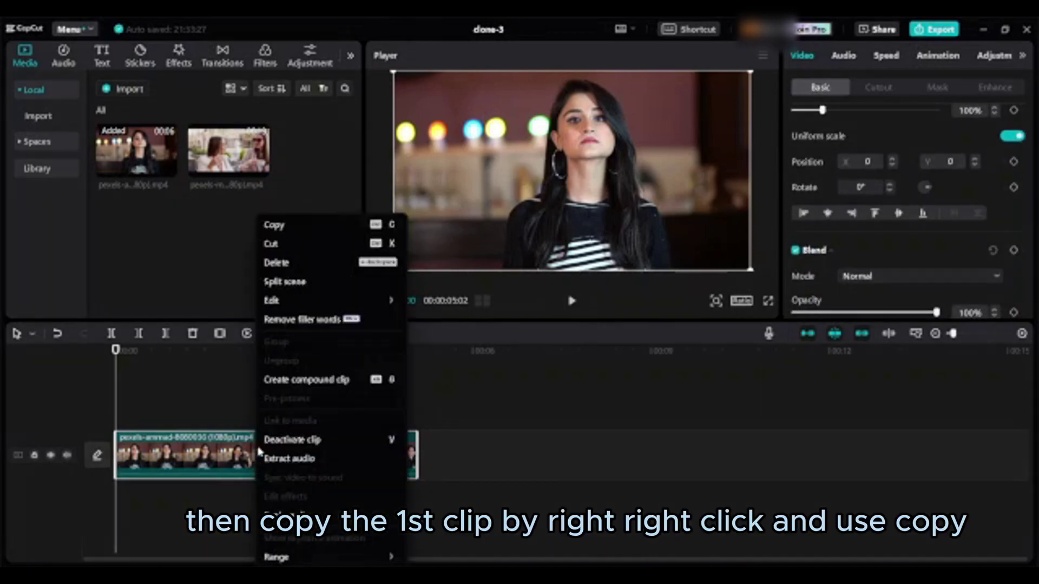
click(290, 232)
right_click(269, 404)
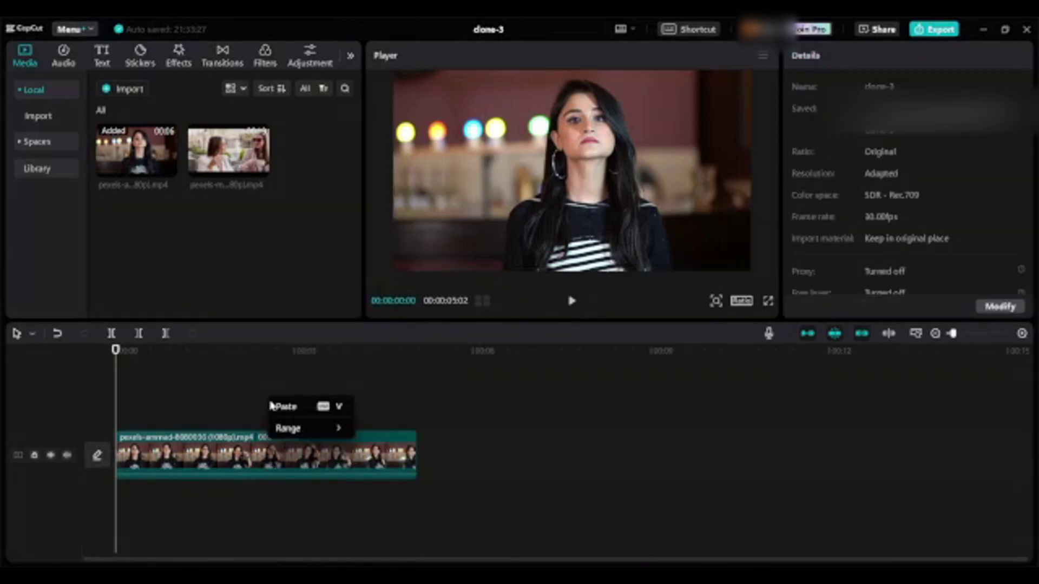
click(286, 407)
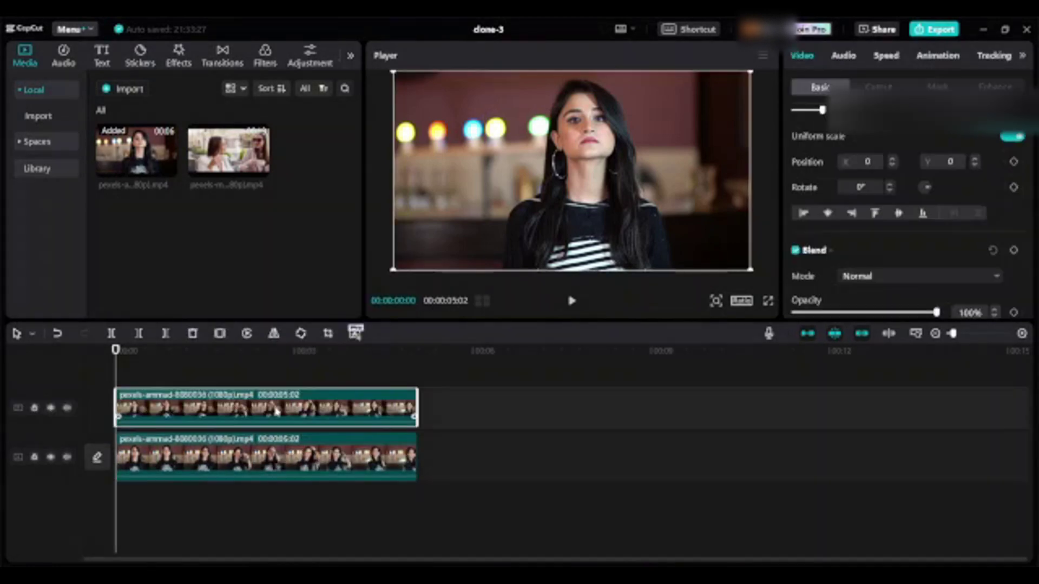
Fade the lower copy to 29% opacity and lock its track
click(350, 471)
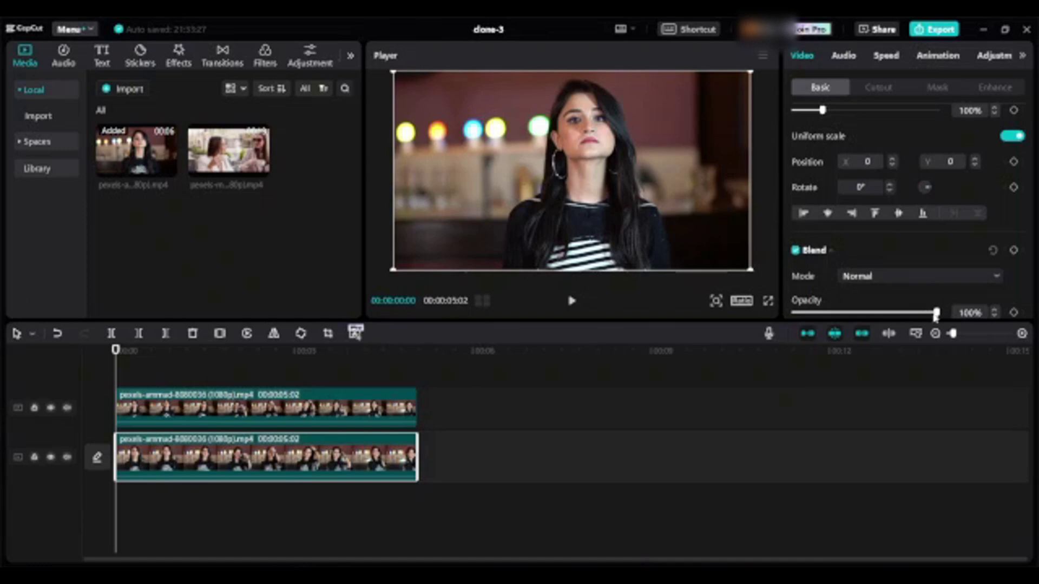
drag(936, 313, 836, 319)
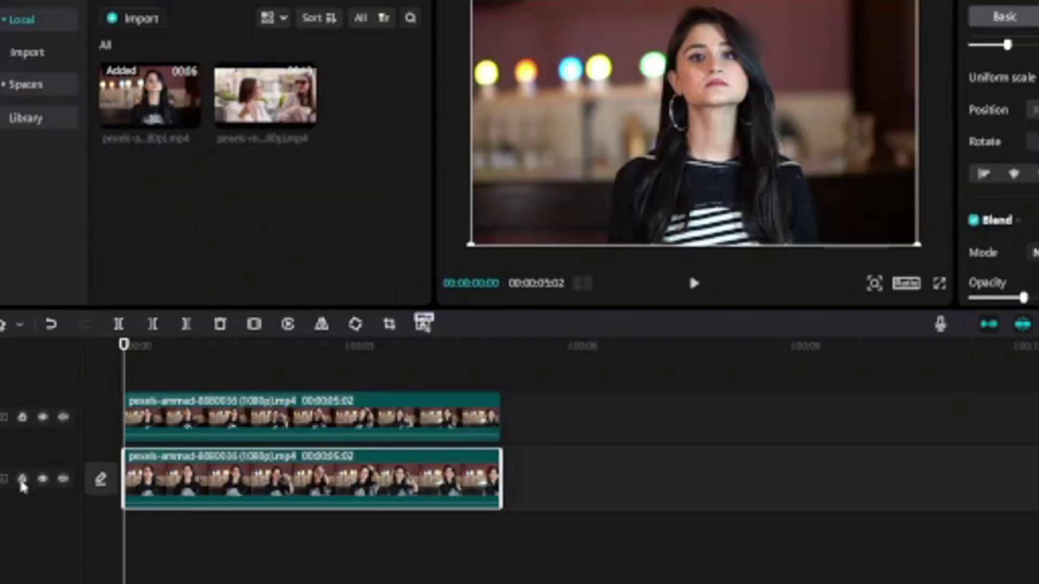
click(22, 478)
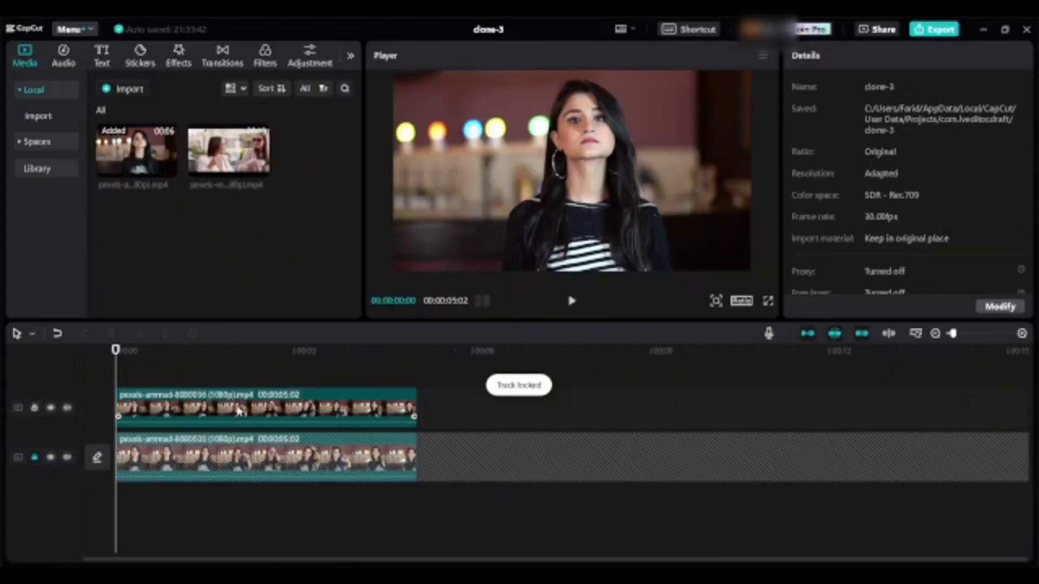
Unlock the lower track, then place the lower copy at X -1211 and the upper at X 775
click(279, 421)
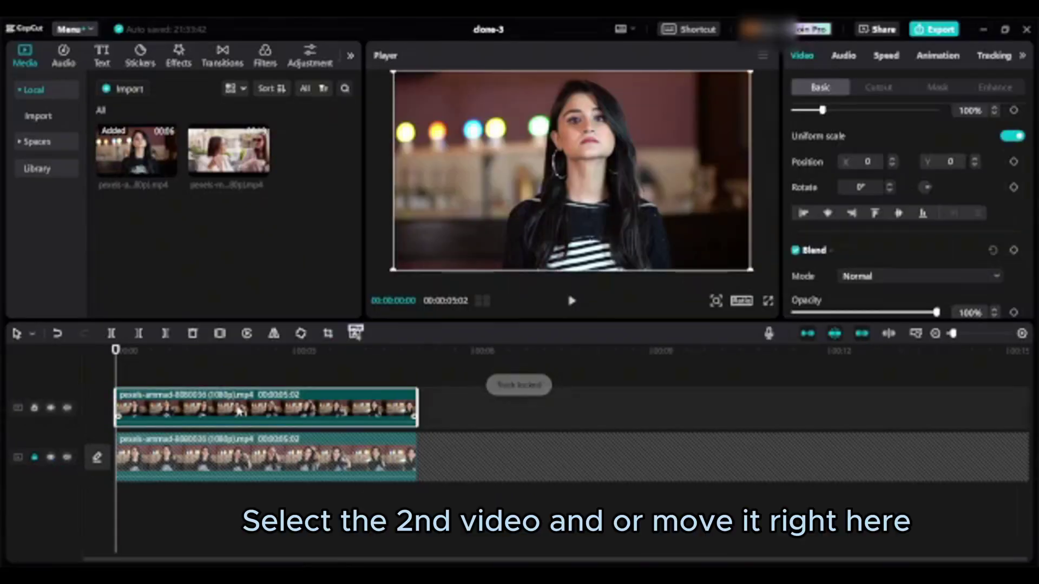
drag(585, 240, 673, 233)
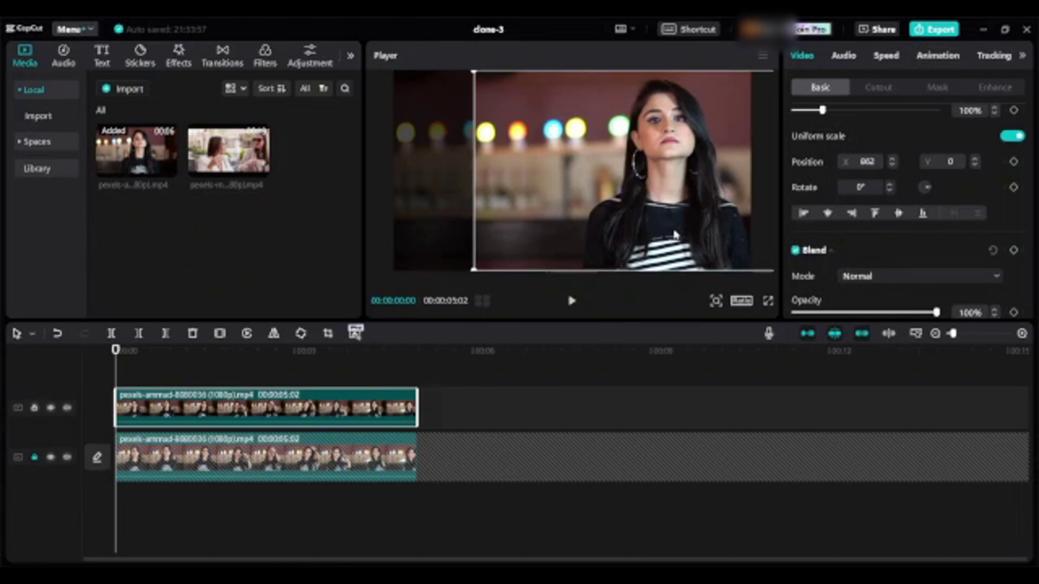
click(34, 458)
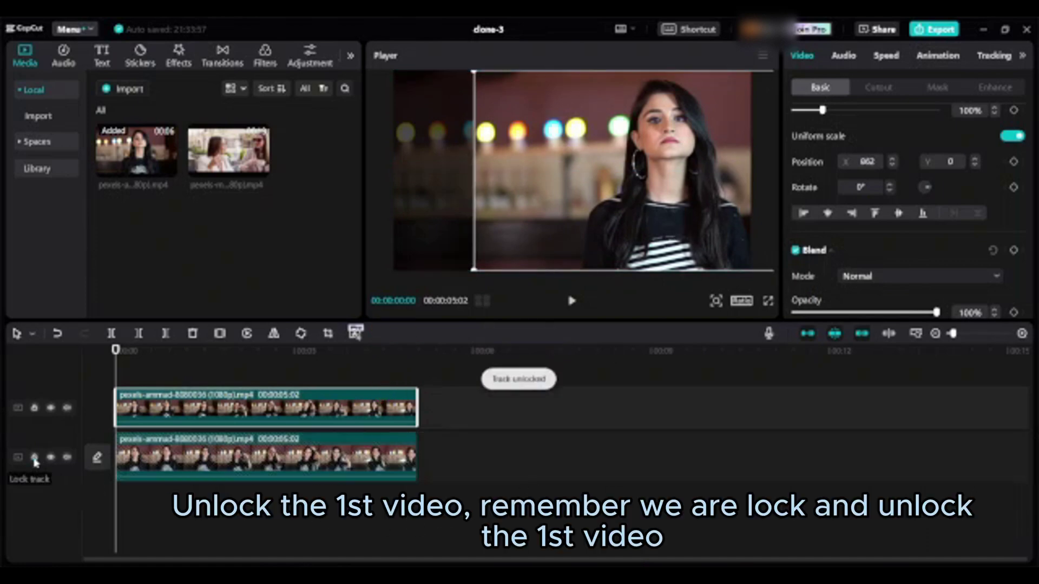
click(315, 463)
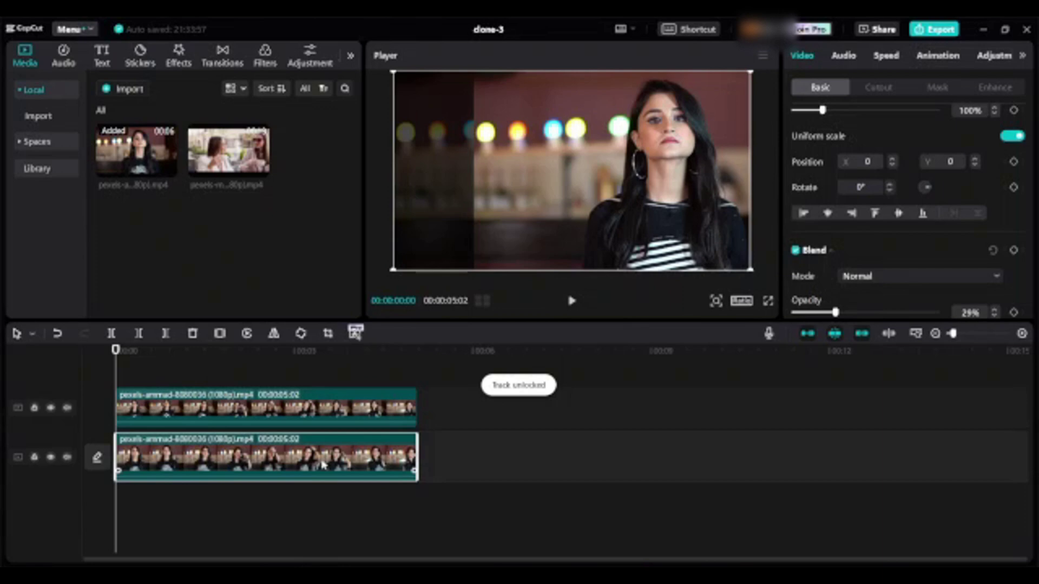
drag(453, 210, 339, 208)
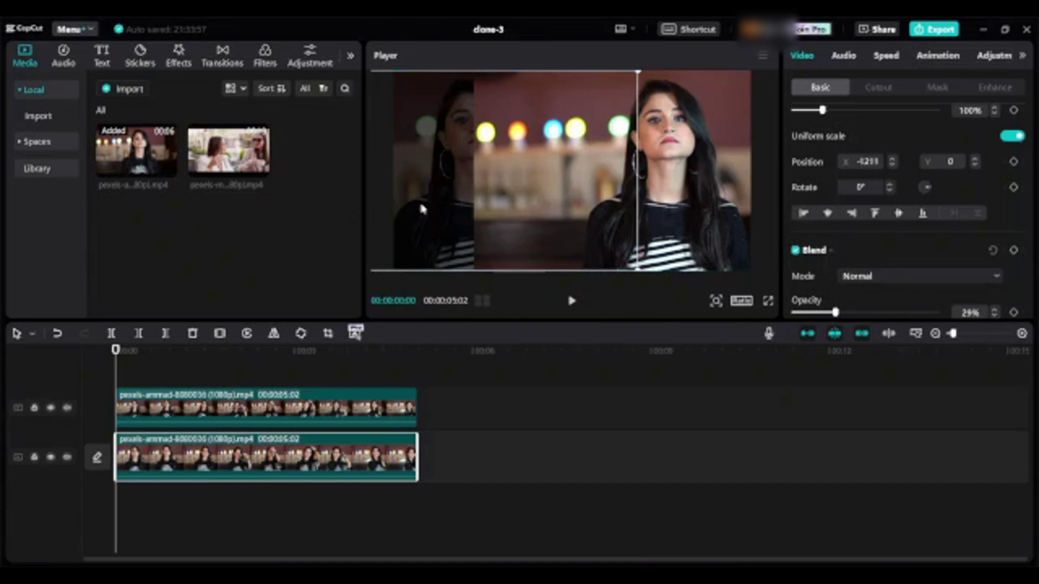
click(720, 219)
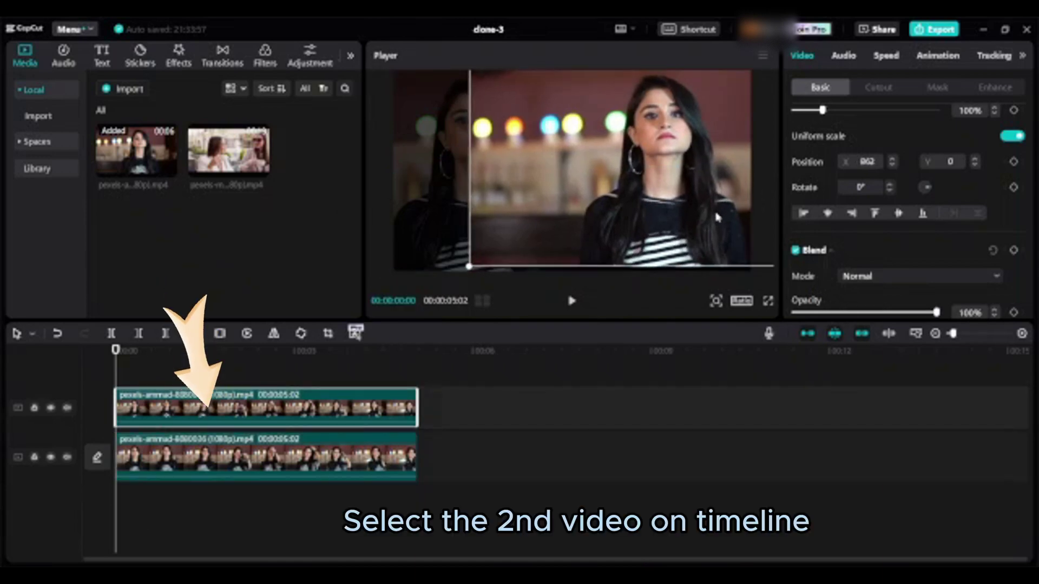
drag(717, 216, 712, 220)
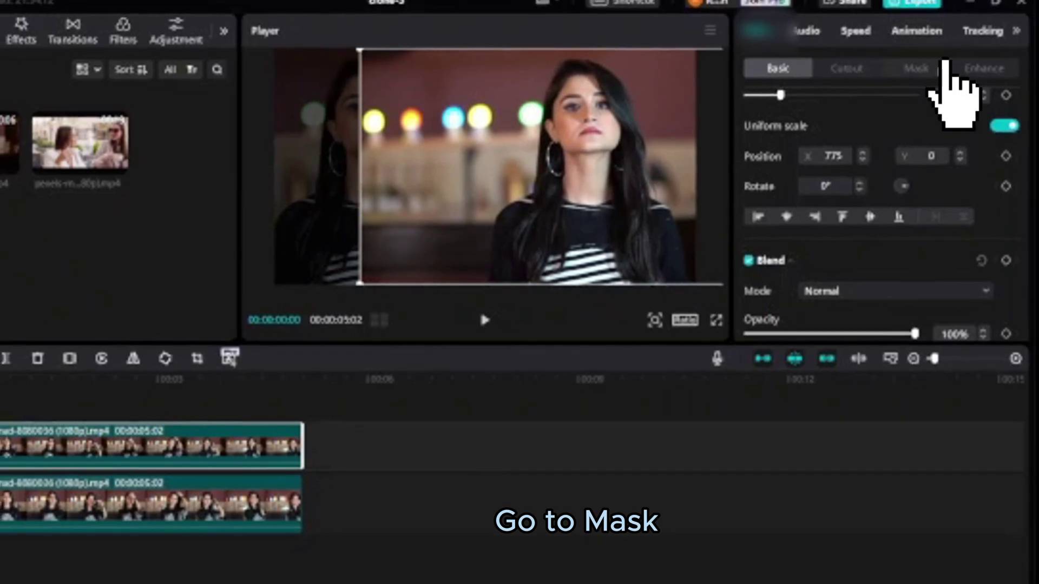
Mask the upper copy with a full-height rectangle (980×1122, X 47) feathered to 12
click(937, 87)
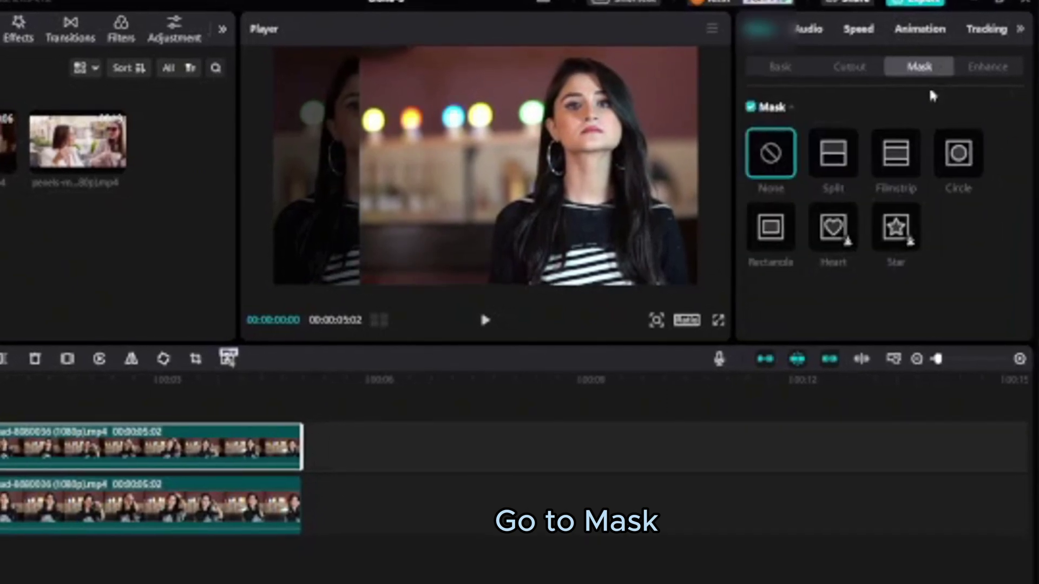
click(771, 226)
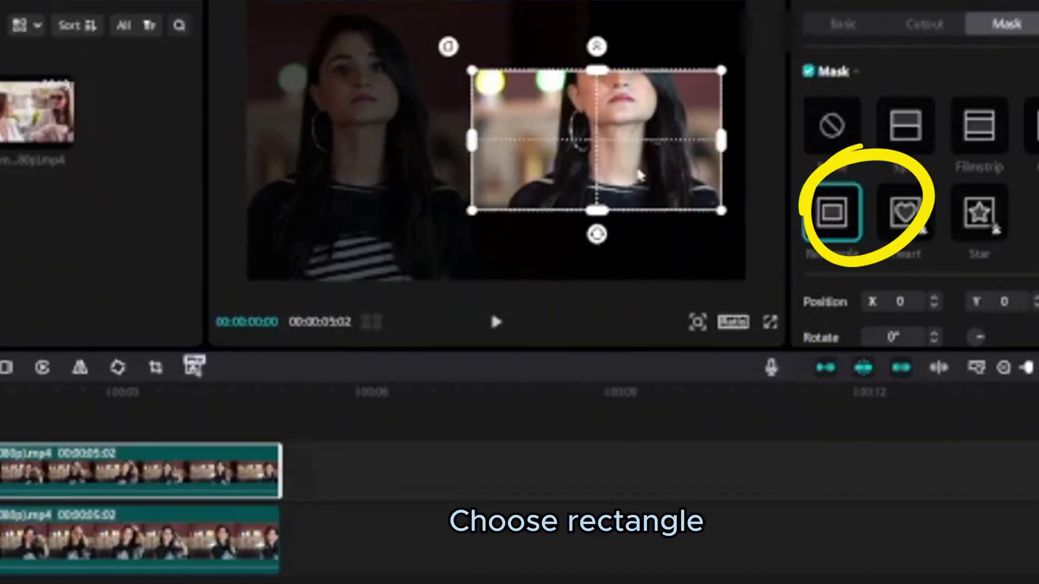
drag(638, 174, 654, 170)
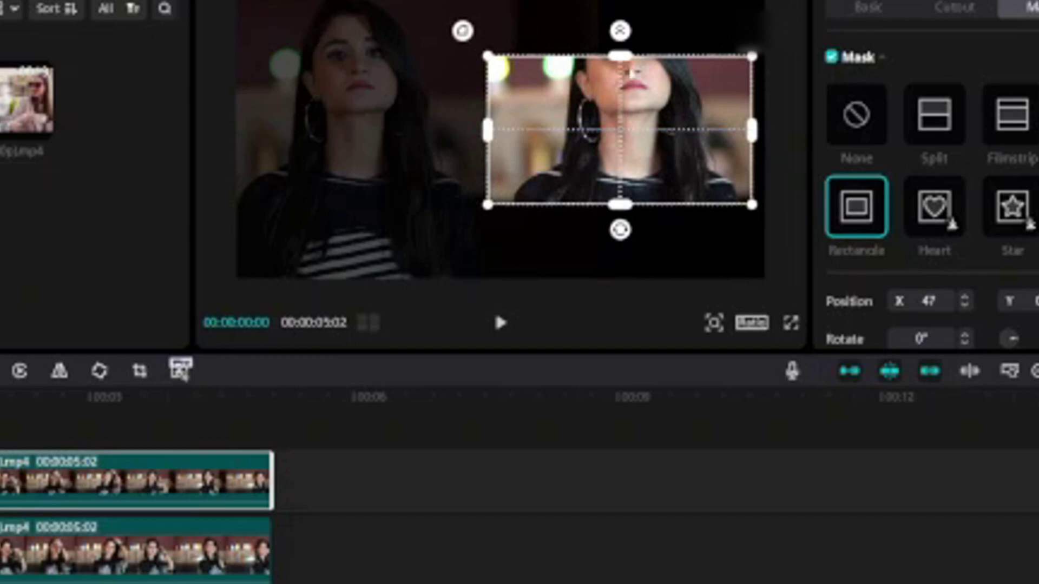
drag(620, 57, 647, 0)
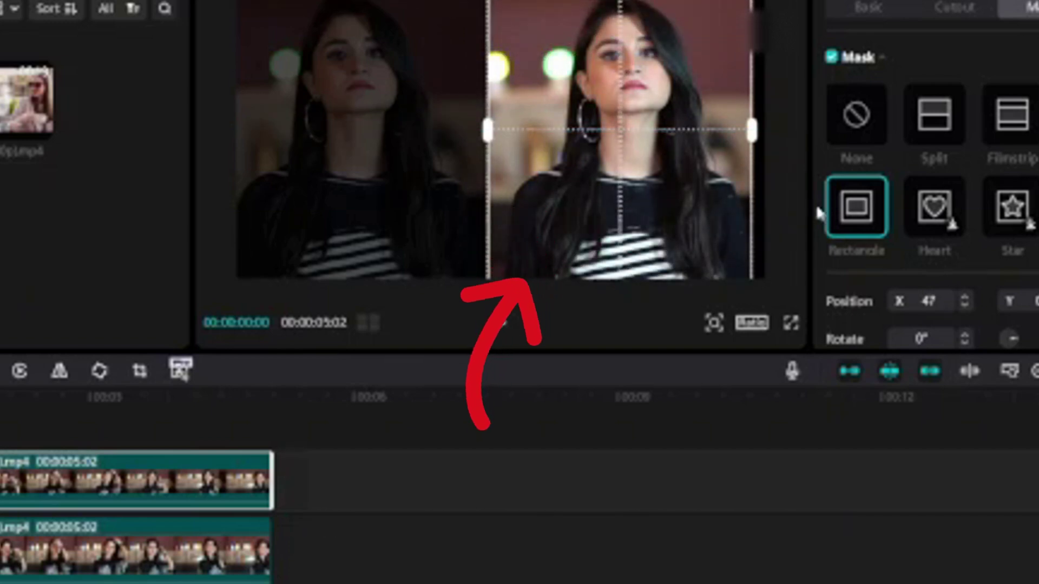
scroll(866, 275, down, 3)
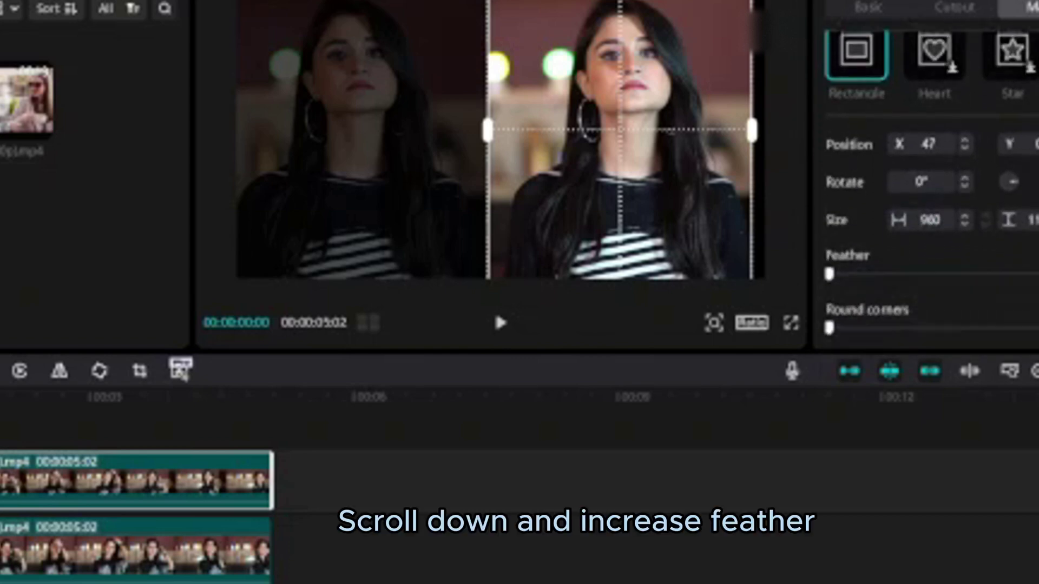
drag(830, 265, 858, 268)
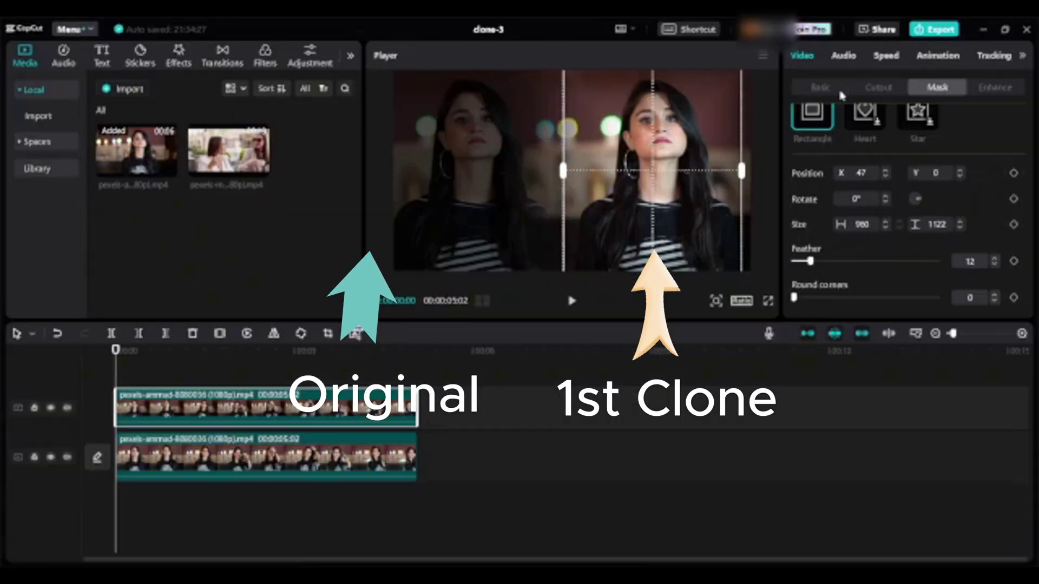
Raise the lower striped-top copy's opacity from 29% to 100%
click(898, 16)
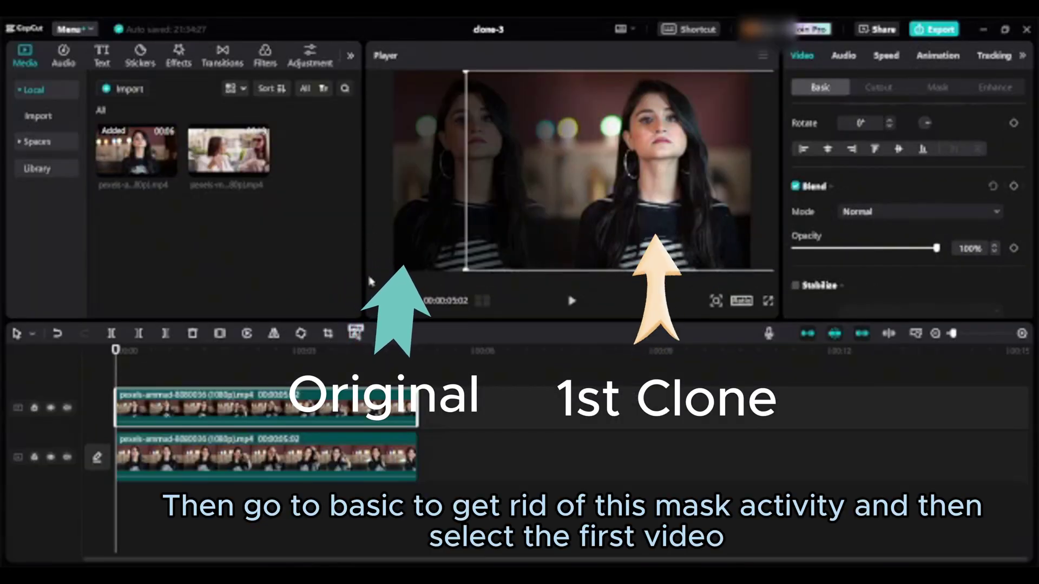
click(265, 457)
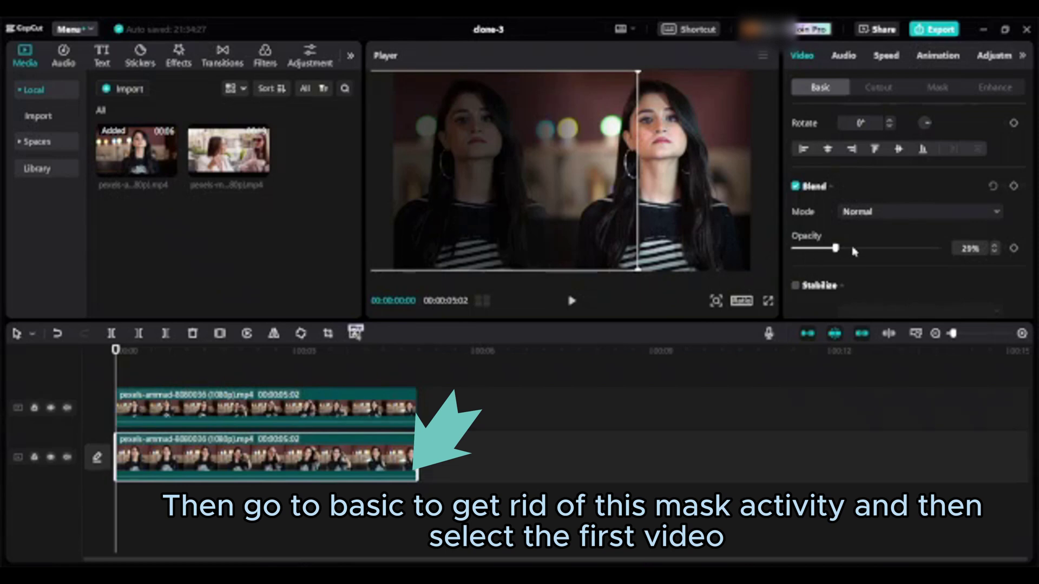
drag(836, 250, 944, 262)
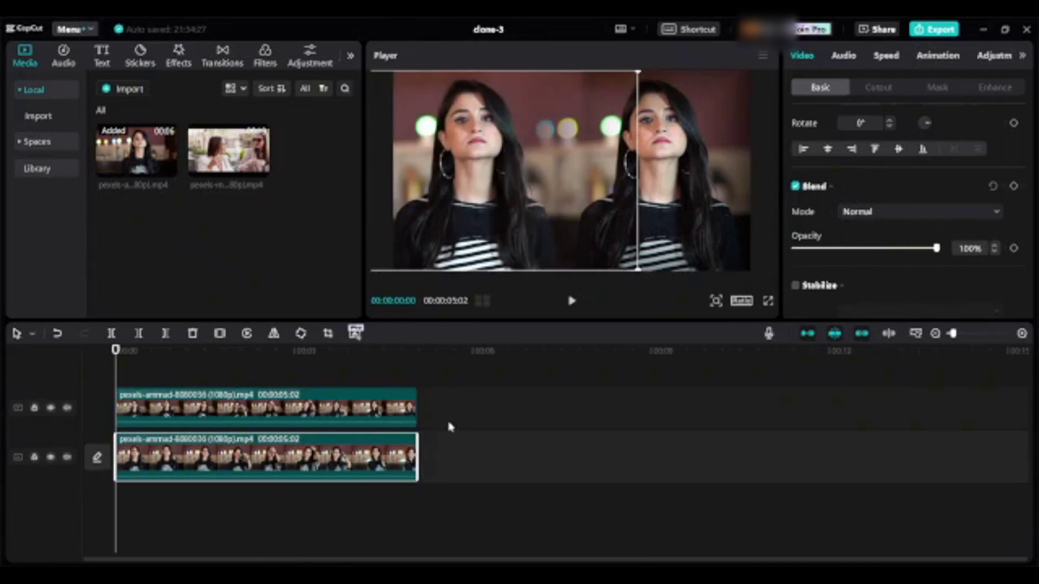
Duplicate the upper striped-top clip onto a new track and move this third copy to the frame's centre
click(469, 410)
click(187, 403)
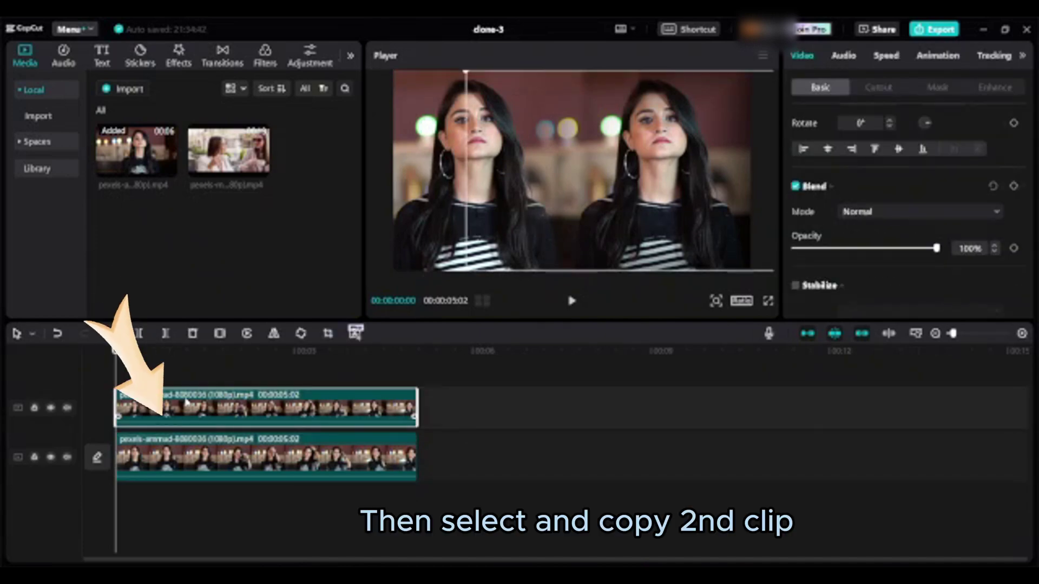
right_click(187, 403)
click(218, 229)
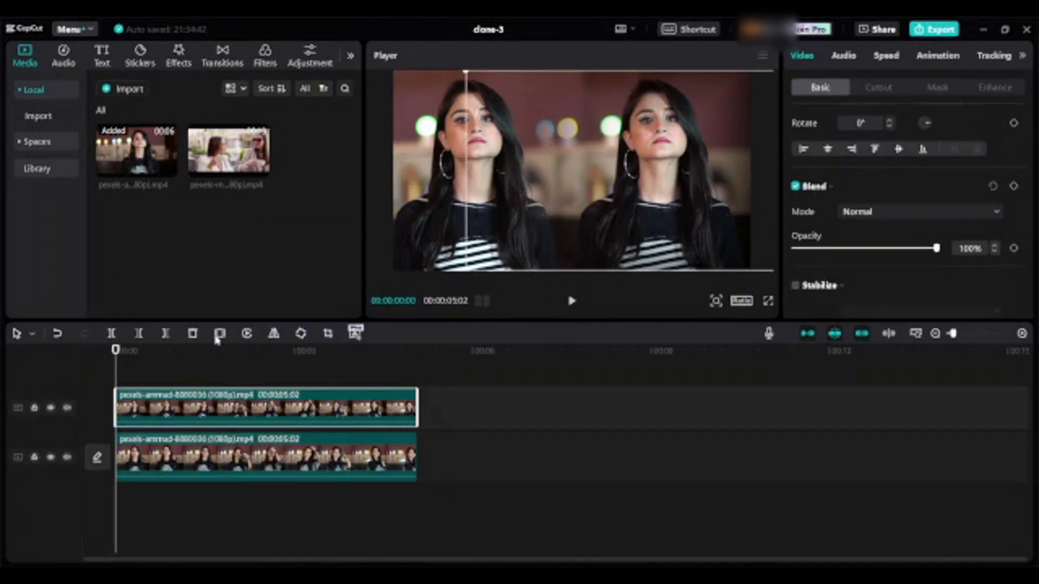
right_click(206, 364)
click(226, 378)
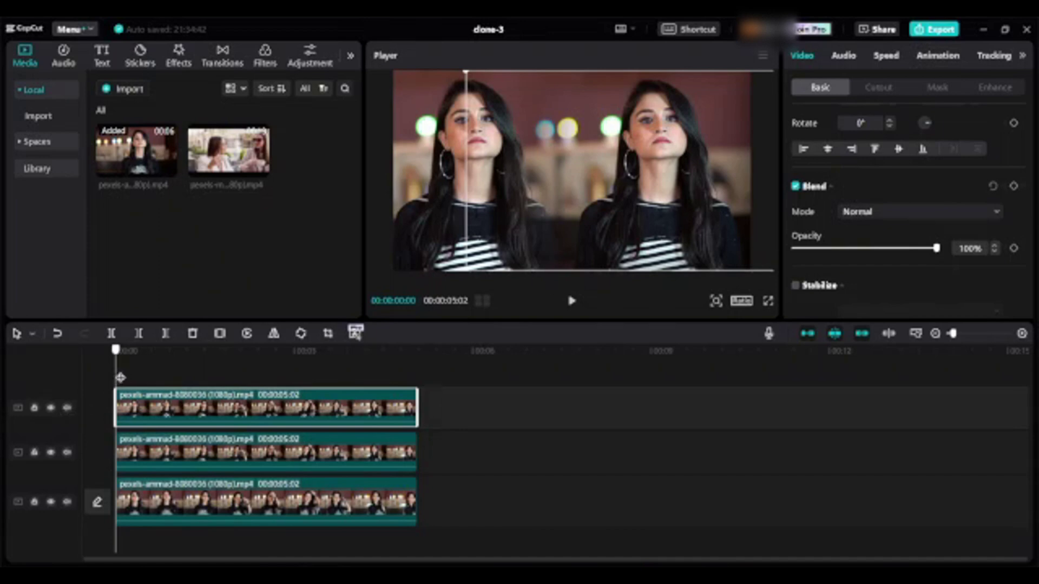
drag(120, 377, 179, 407)
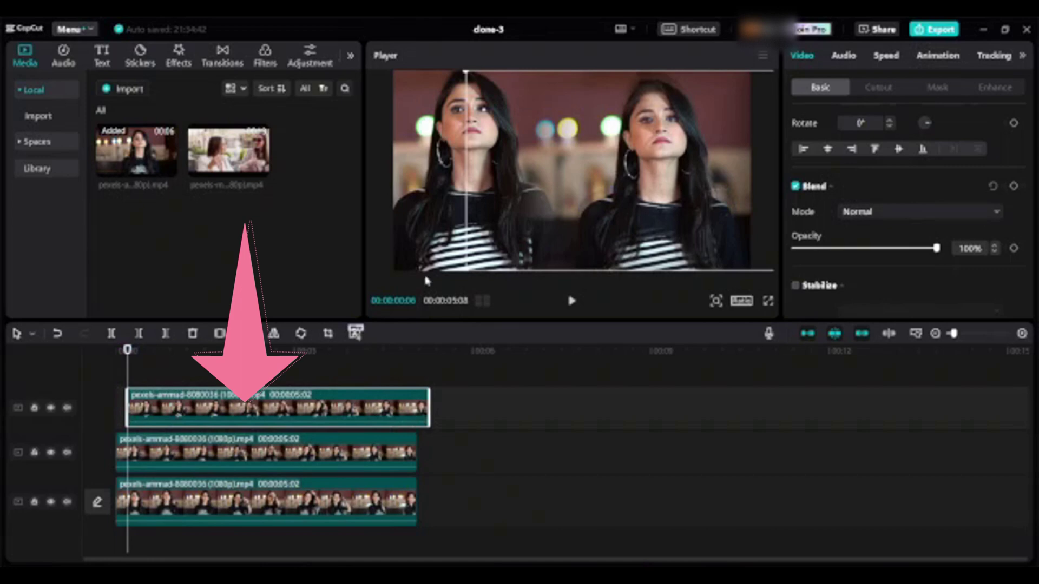
drag(660, 230, 574, 228)
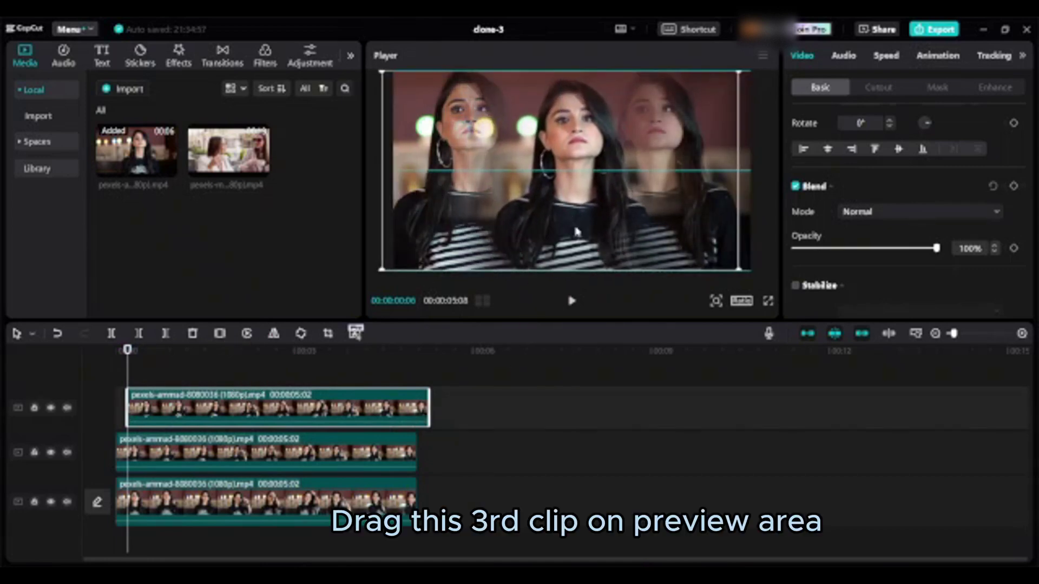
Give the centre copy a Rectangle mask with its feather raised to 16
click(937, 91)
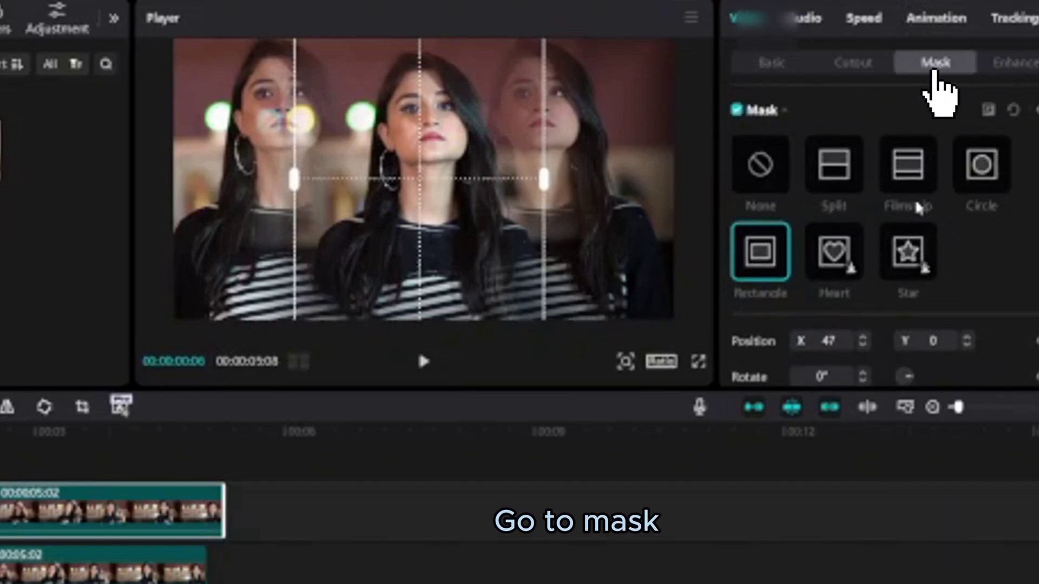
scroll(906, 270, down, 3)
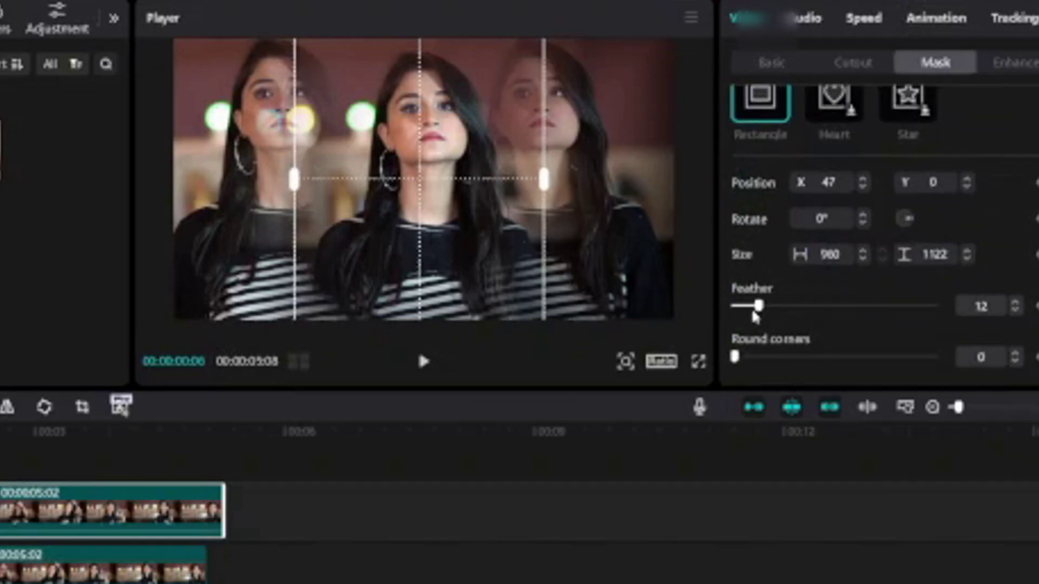
mouse_move(759, 308)
mouse_down()
mouse_move(775, 307)
mouse_move(765, 308)
mouse_up()
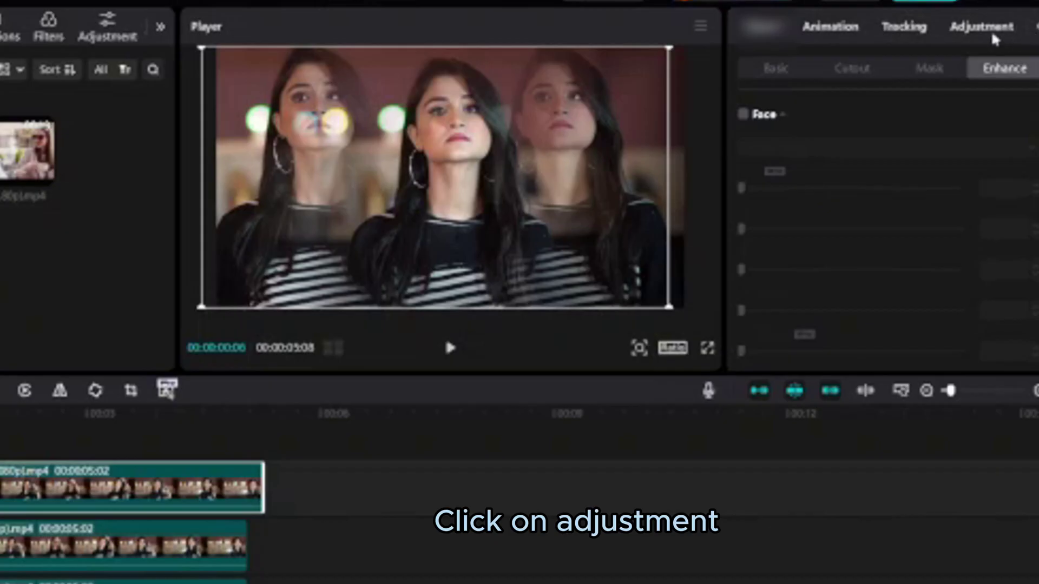
Set the centre copy's Saturation to -36, Hue to -8 and Temp to -7, then select the right-hand copy's clip
click(977, 56)
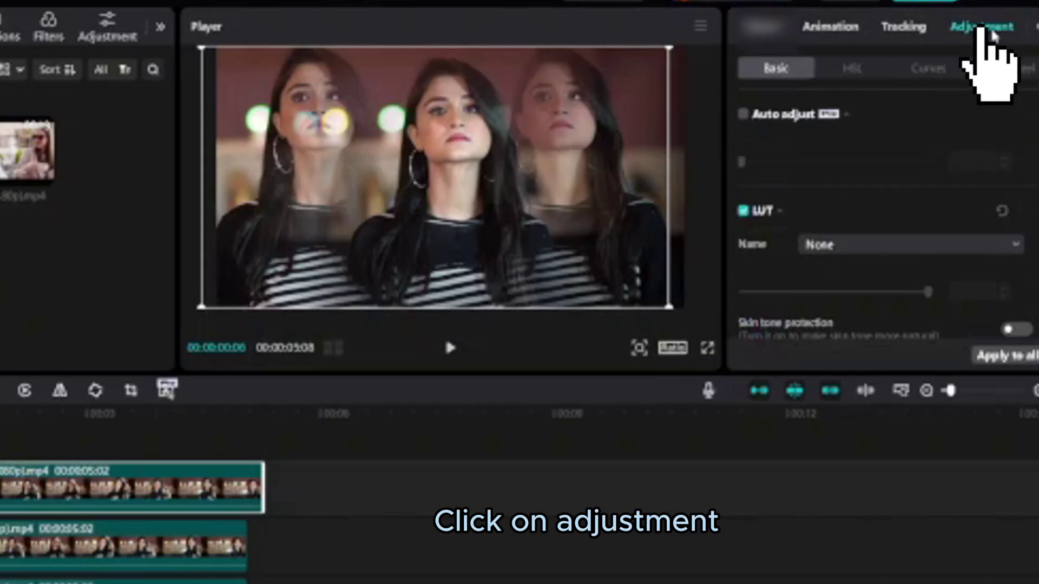
scroll(892, 225, down, 5)
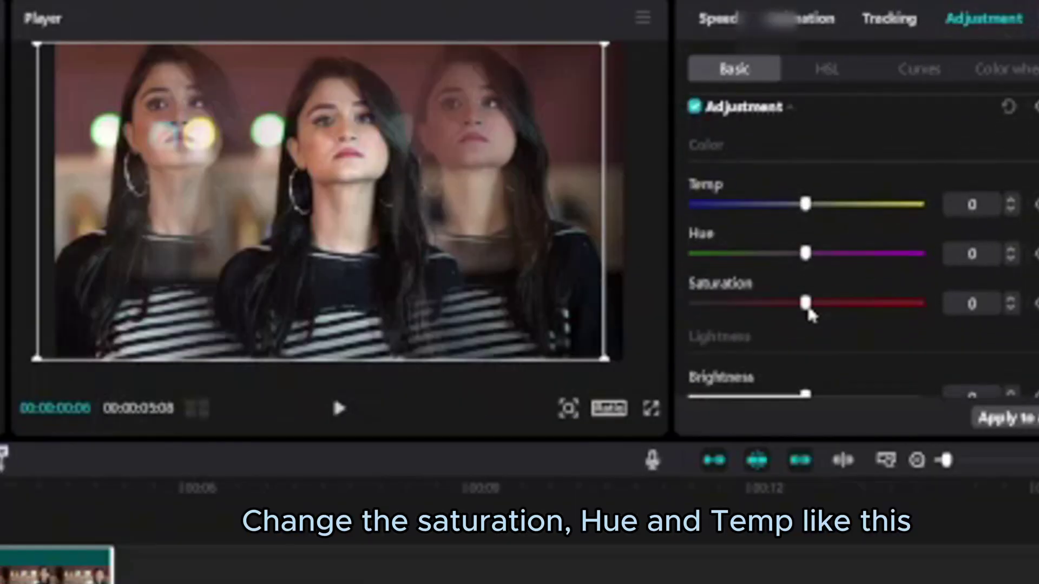
drag(725, 306, 723, 303)
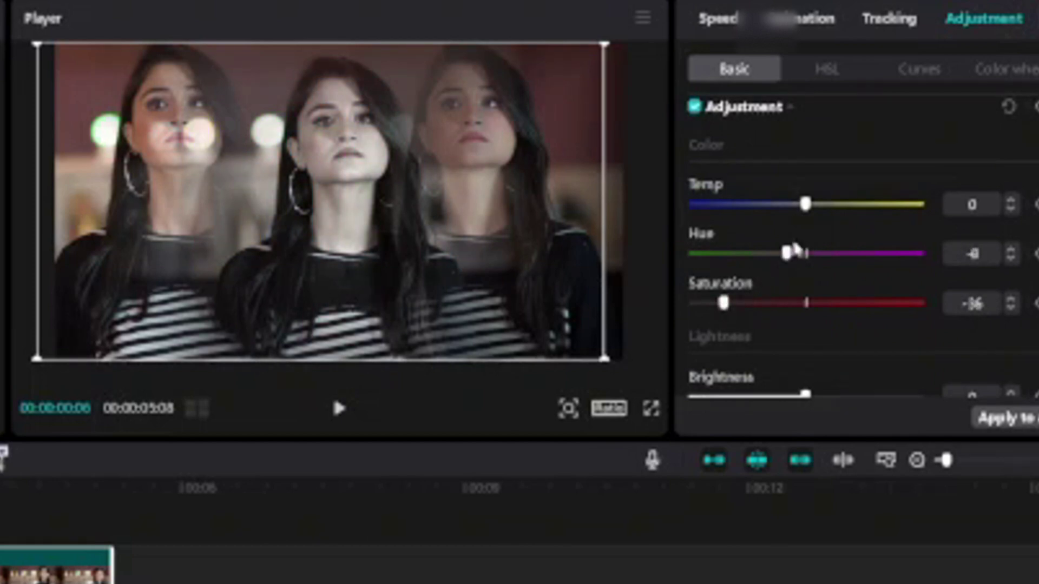
drag(814, 210, 787, 212)
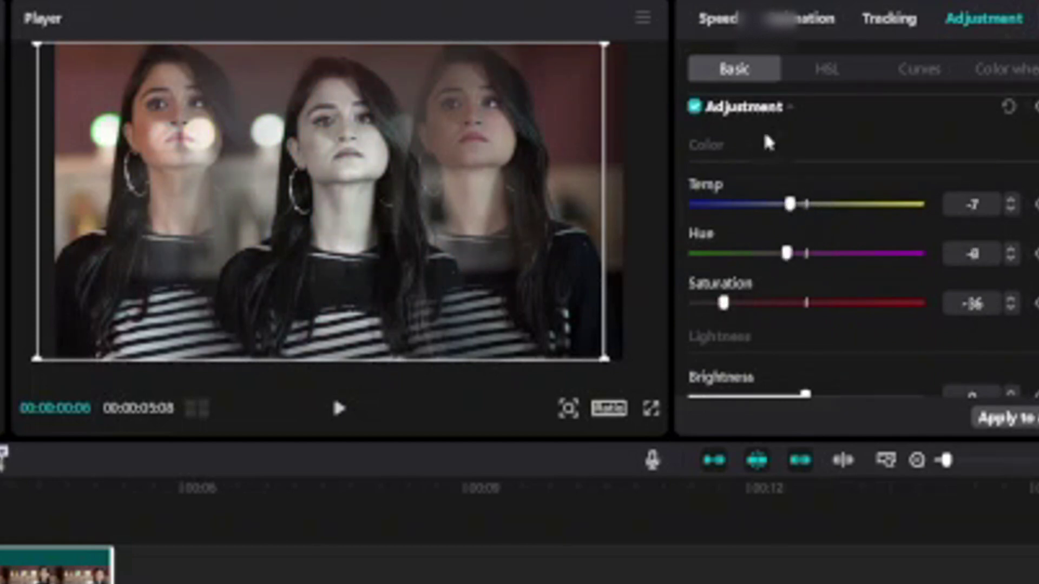
scroll(770, 109, down, 5)
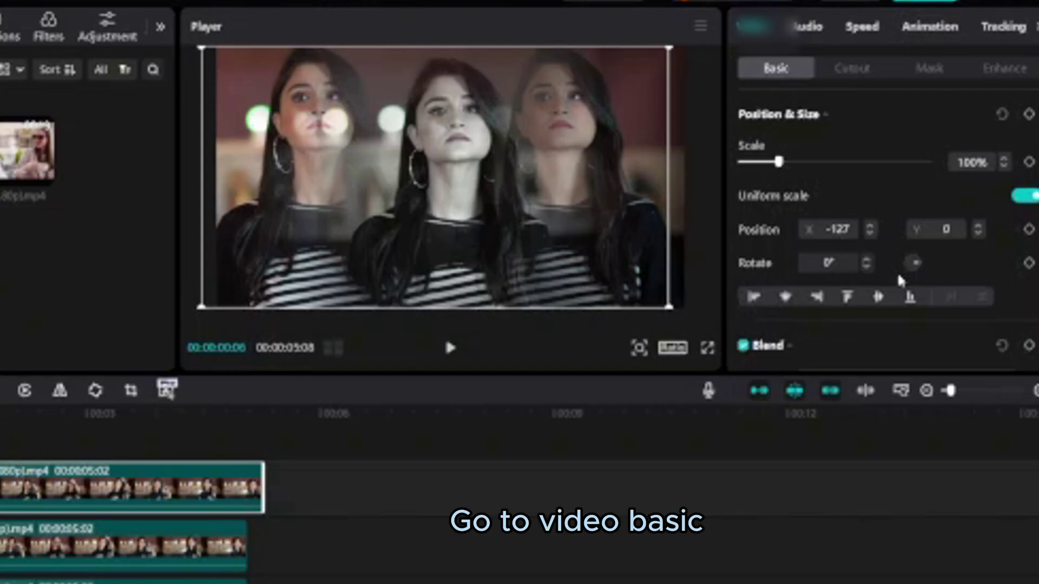
scroll(898, 281, down, 10)
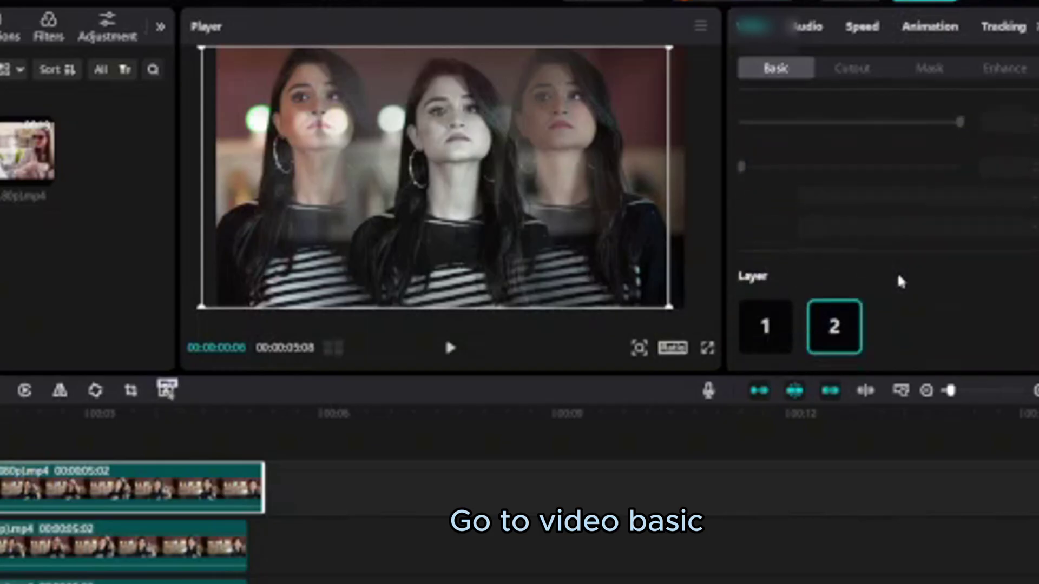
scroll(900, 282, down, 1)
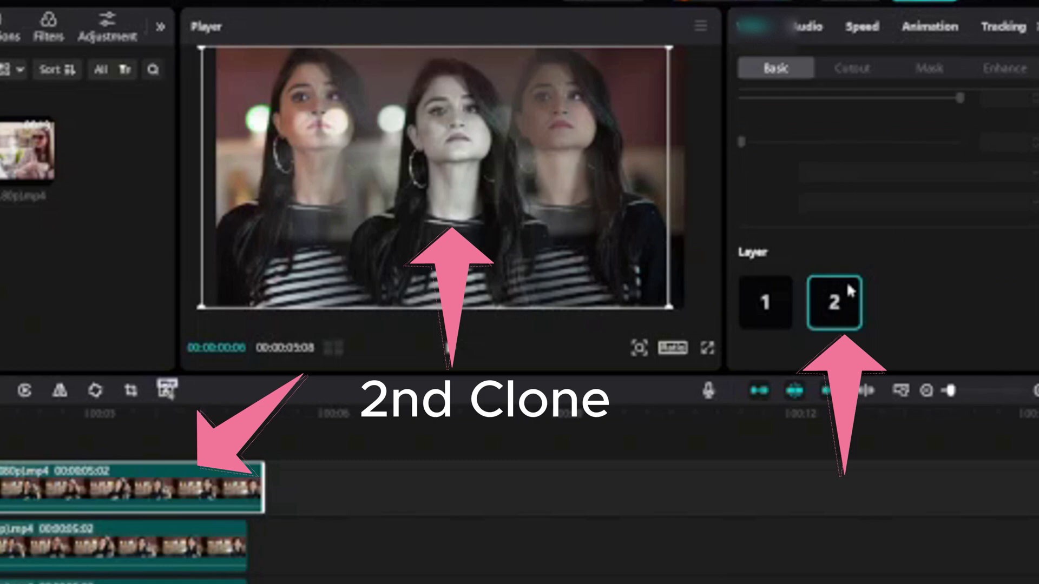
click(53, 548)
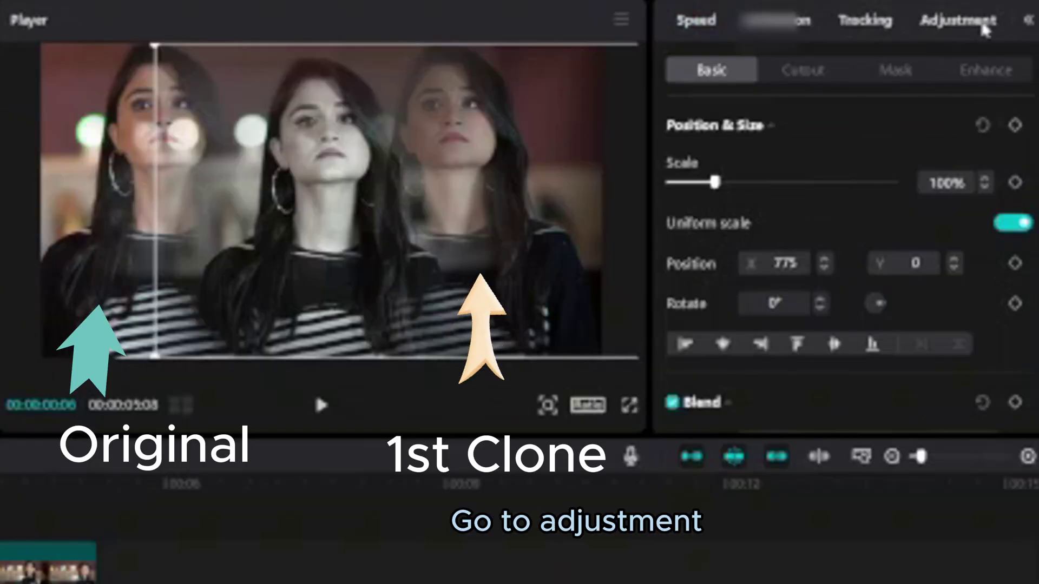
Set the right-hand copy's Brightness 8, Contrast -17, Highlight -7 and Saturation -15
click(1000, 31)
scroll(900, 238, down, 10)
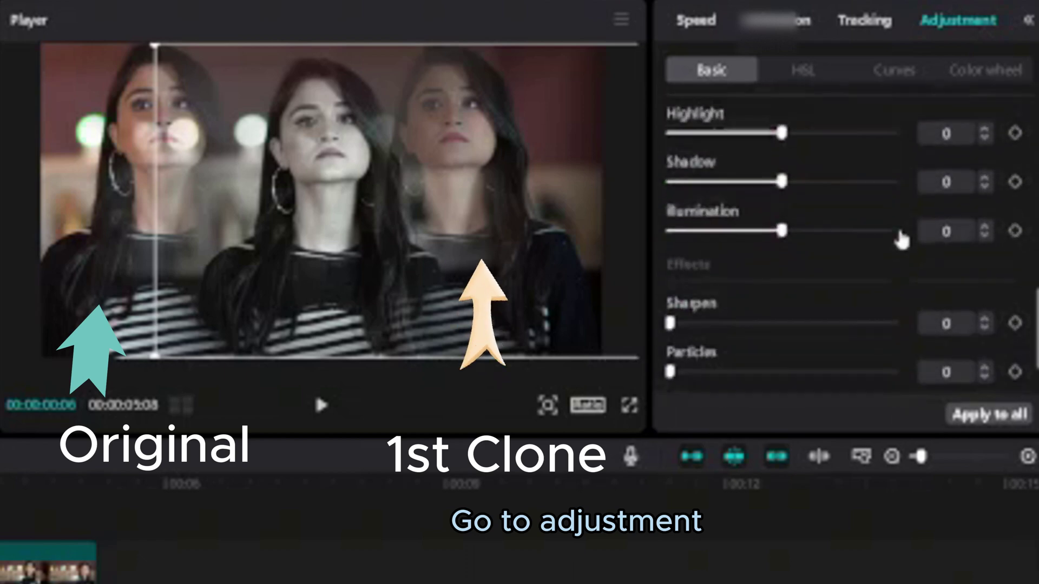
scroll(901, 238, up, 3)
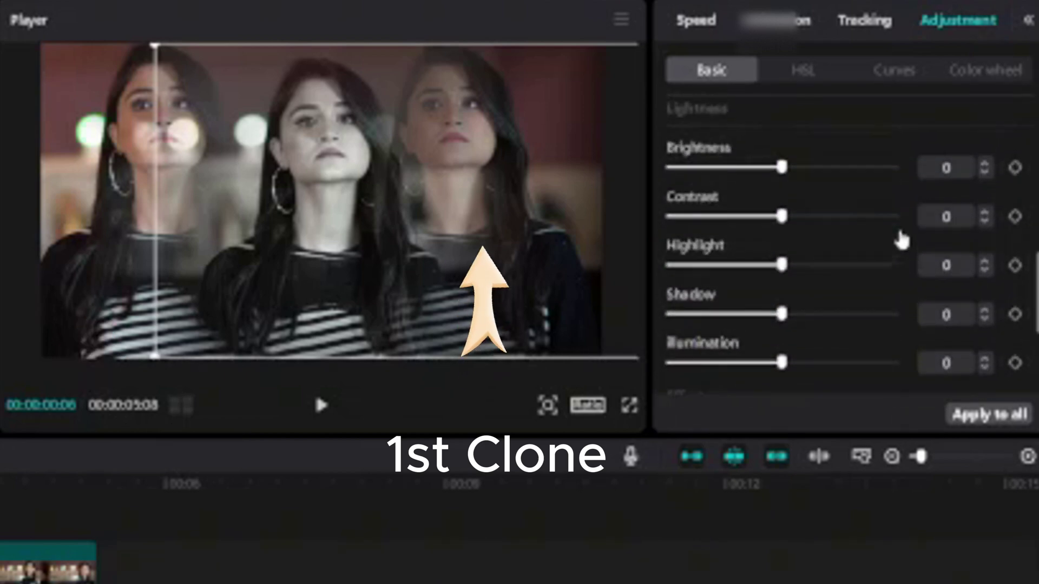
drag(784, 172, 802, 173)
drag(768, 224, 745, 230)
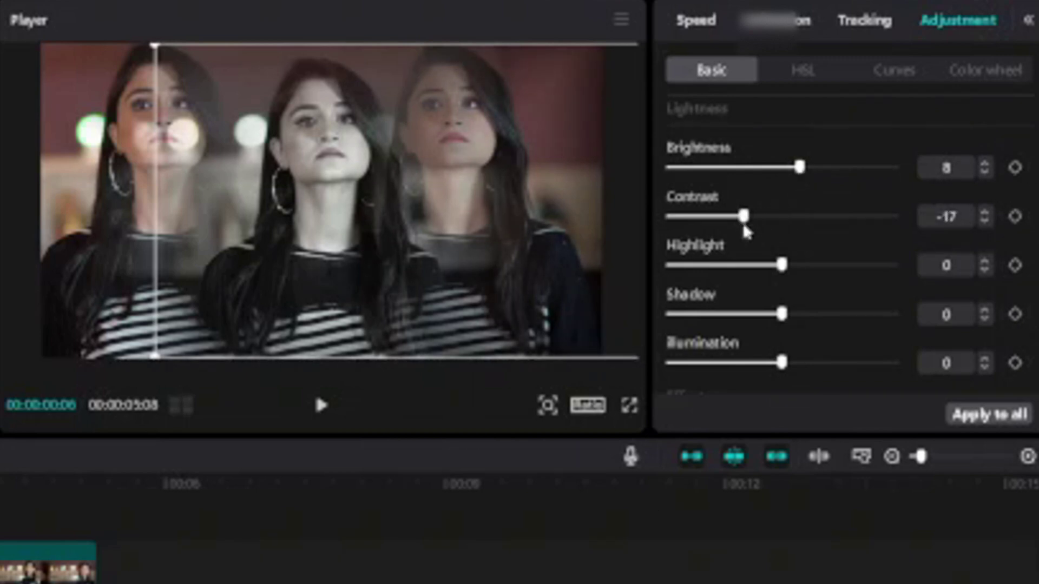
drag(778, 274, 768, 281)
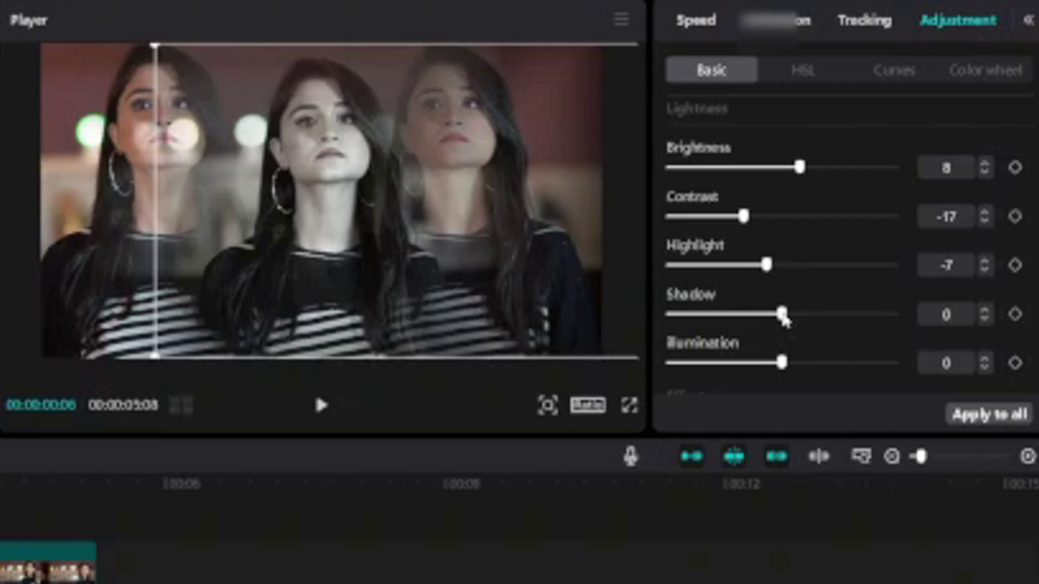
drag(783, 318, 759, 320)
scroll(844, 243, up, 5)
drag(782, 224, 747, 225)
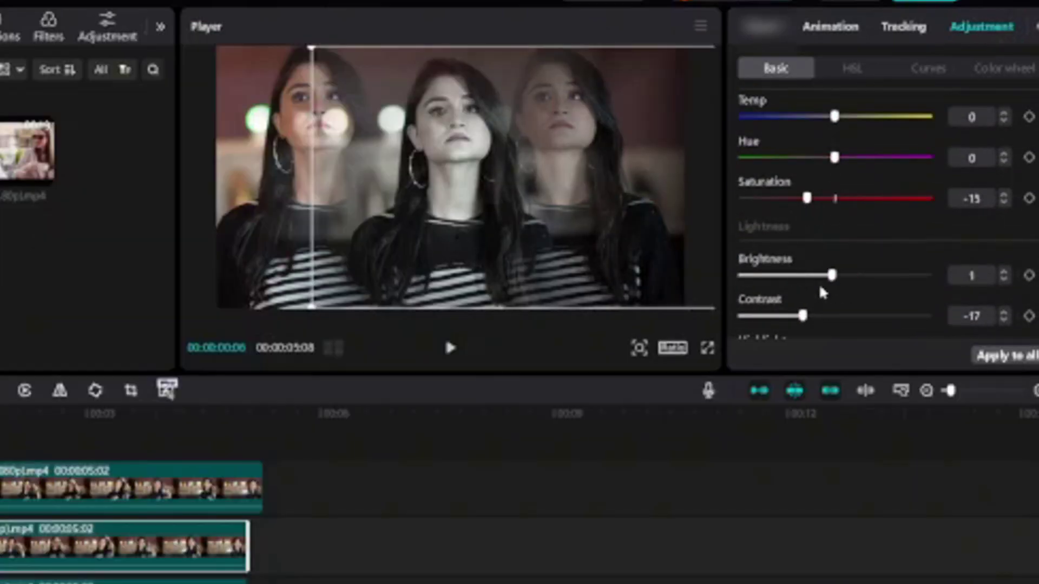
drag(802, 316, 828, 318)
scroll(788, 317, down, 2)
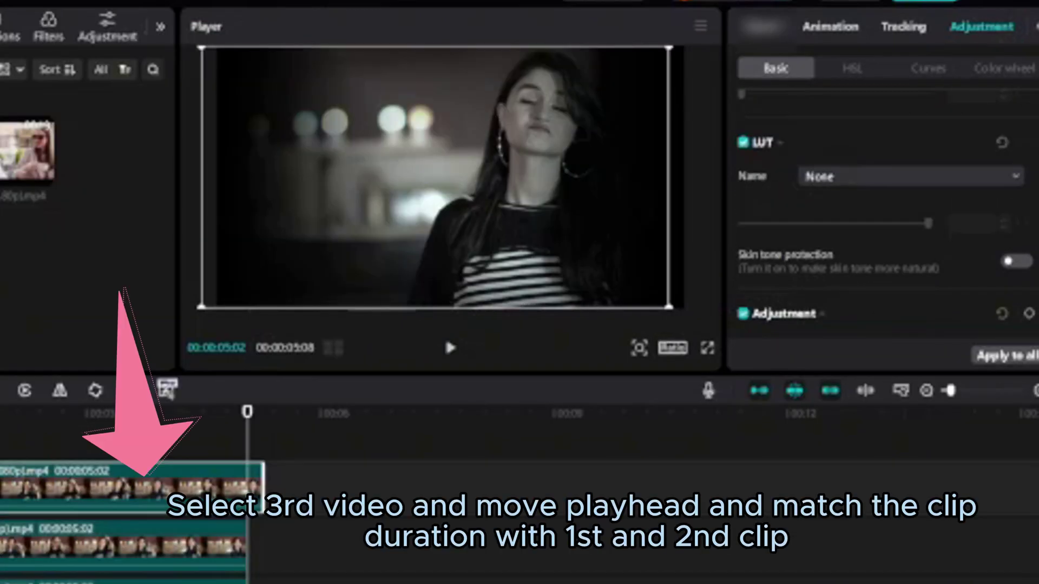
Cut the top clip where the others end, delete its tail, and return to the start
key(ctrl+b)
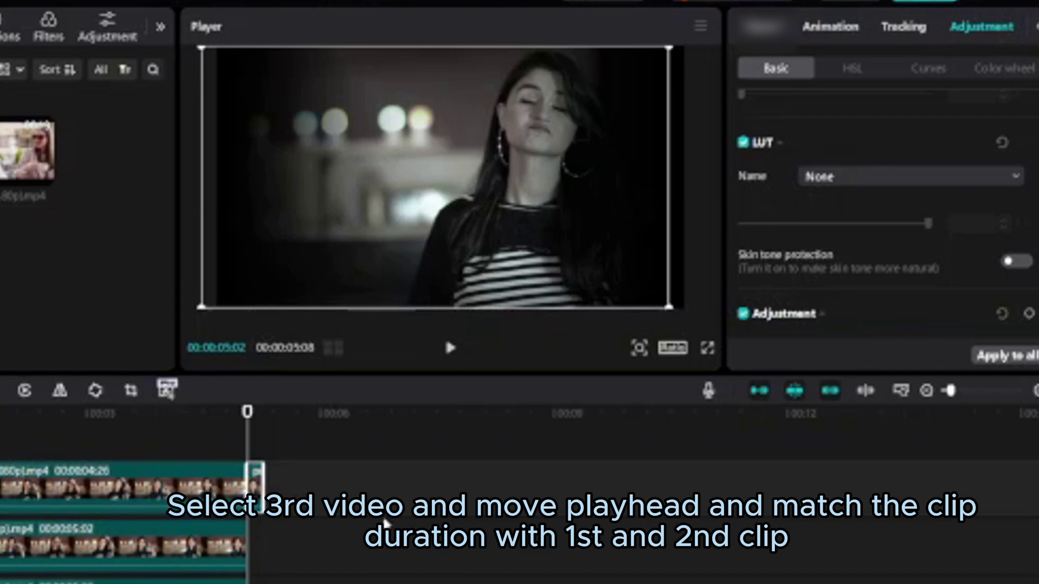
key(Delete)
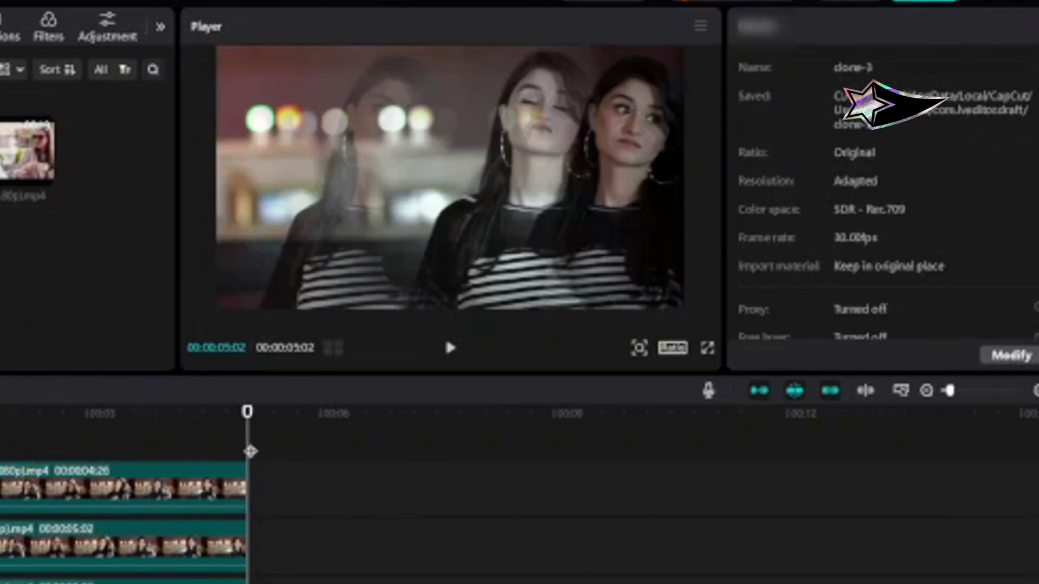
key(Home)
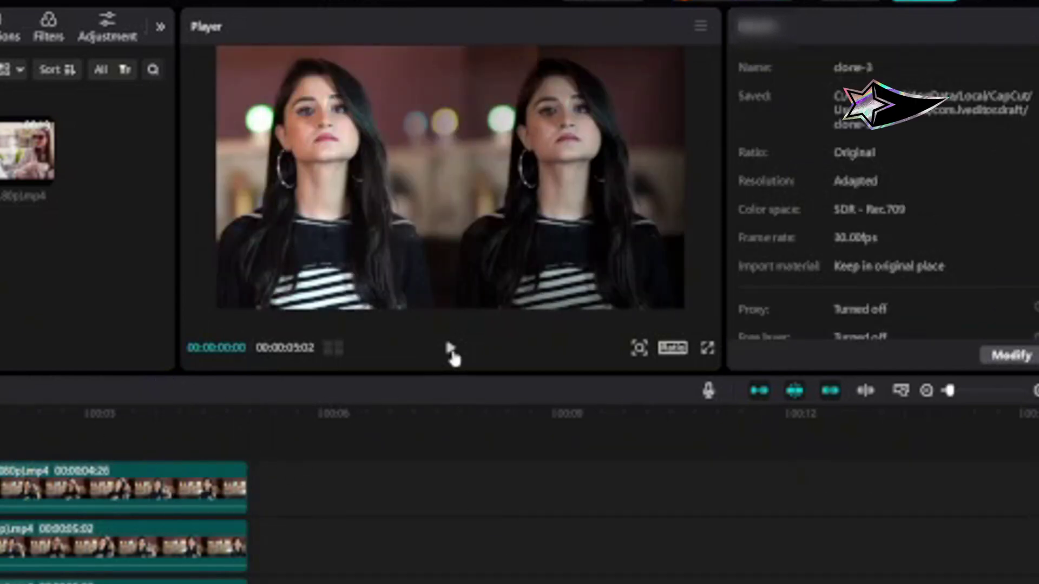
Play back the clone-3 video to preview the three side-by-side copies of the woman
click(451, 351)
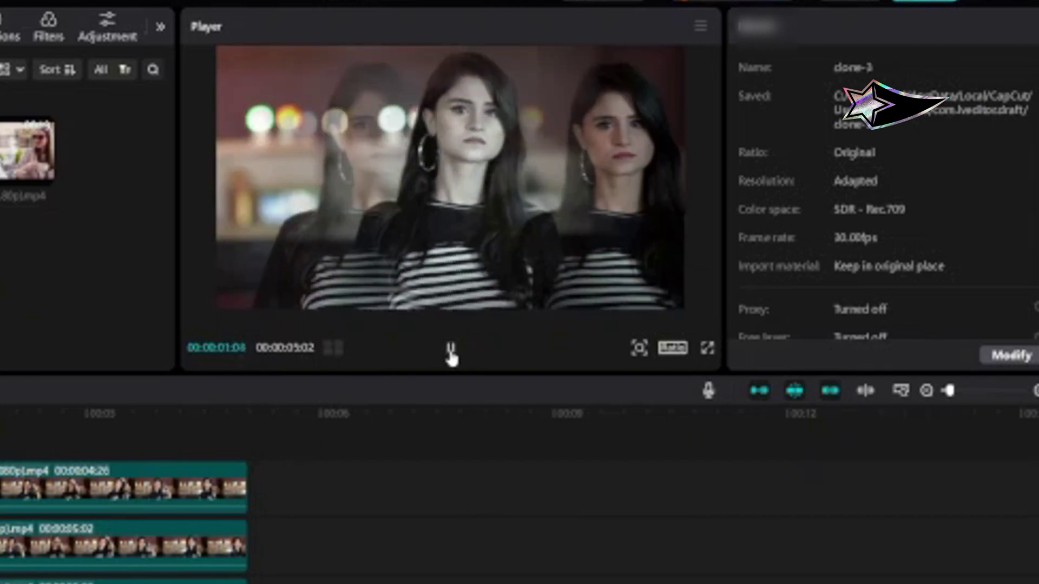